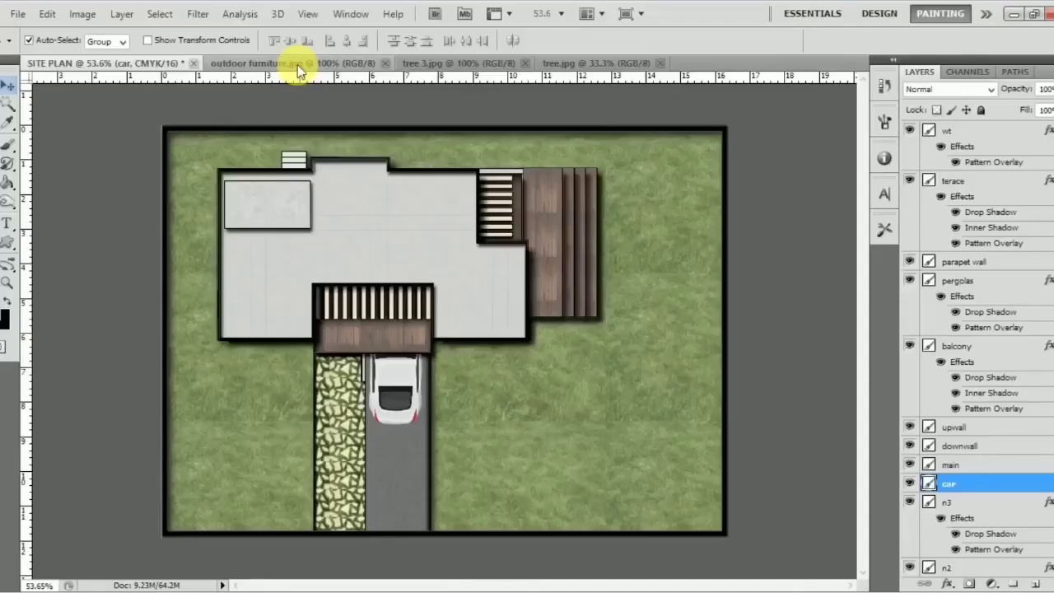
# Step: Switch to the outdoor furniture.jpg document with its top-down tables and chairs
pyautogui.click(298, 64)
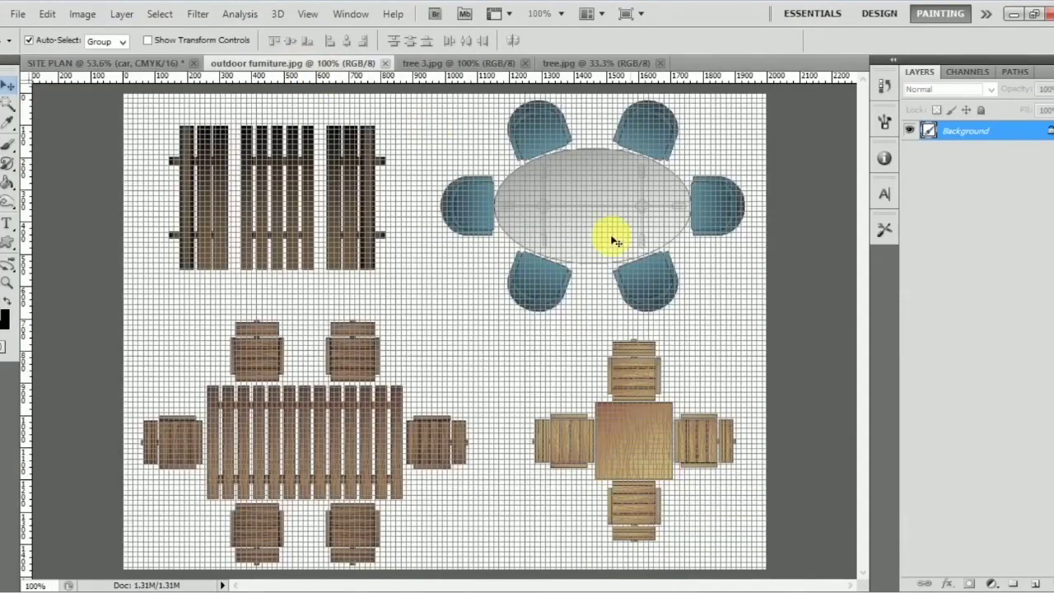
# Step: Hide the grid and convert the furniture sheet's Background into editable Layer 0
pyautogui.hotkey('ctrl', "'")
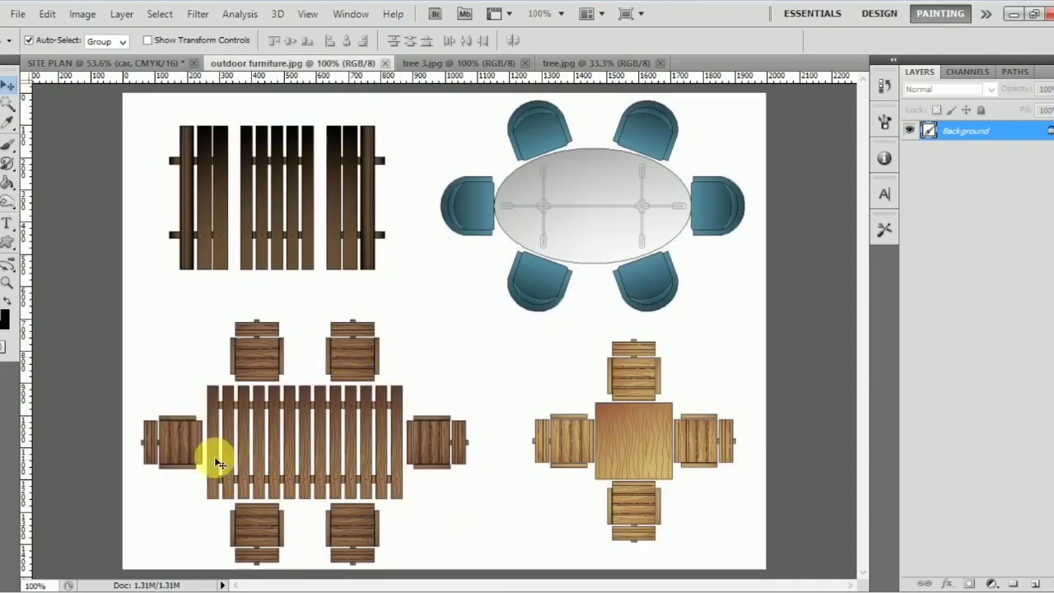
pyautogui.doubleClick(1021, 136)
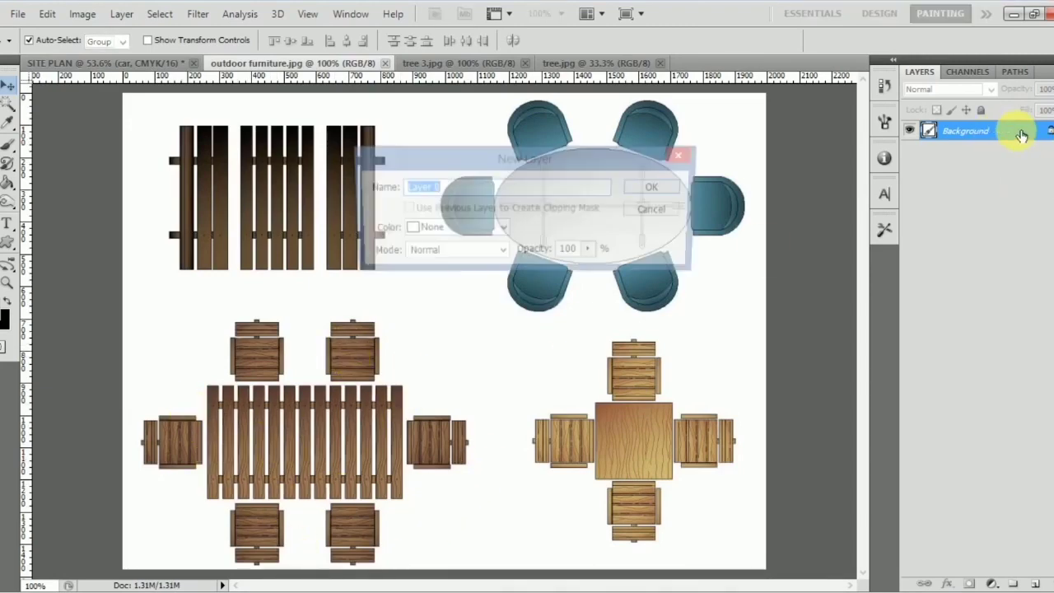
pyautogui.click(674, 189)
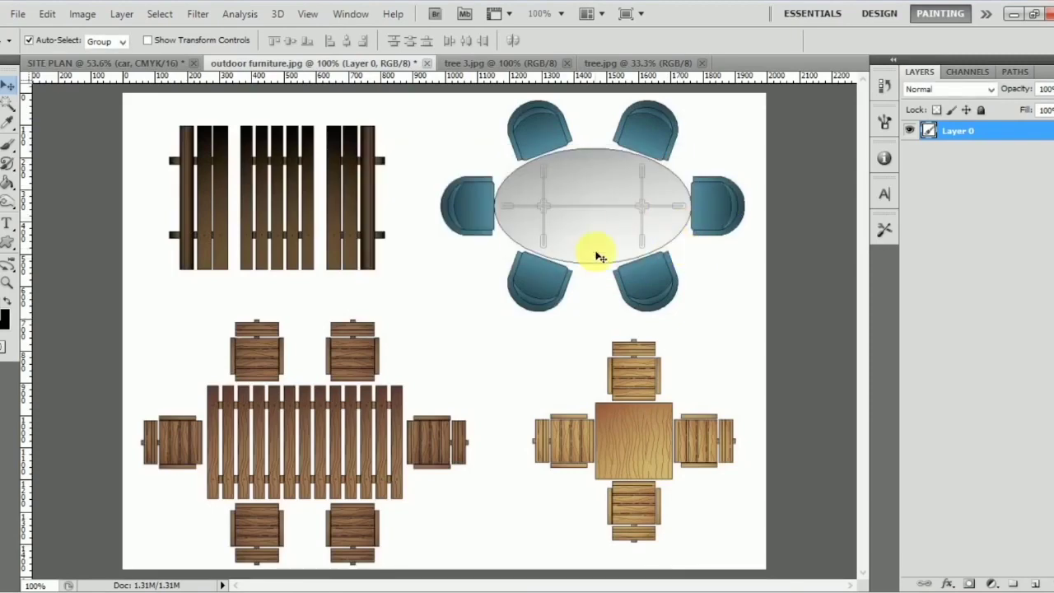
# Step: Magic Wand the white, extend to Similar, delete it, then undo the cut into the table
pyautogui.click(7, 102)
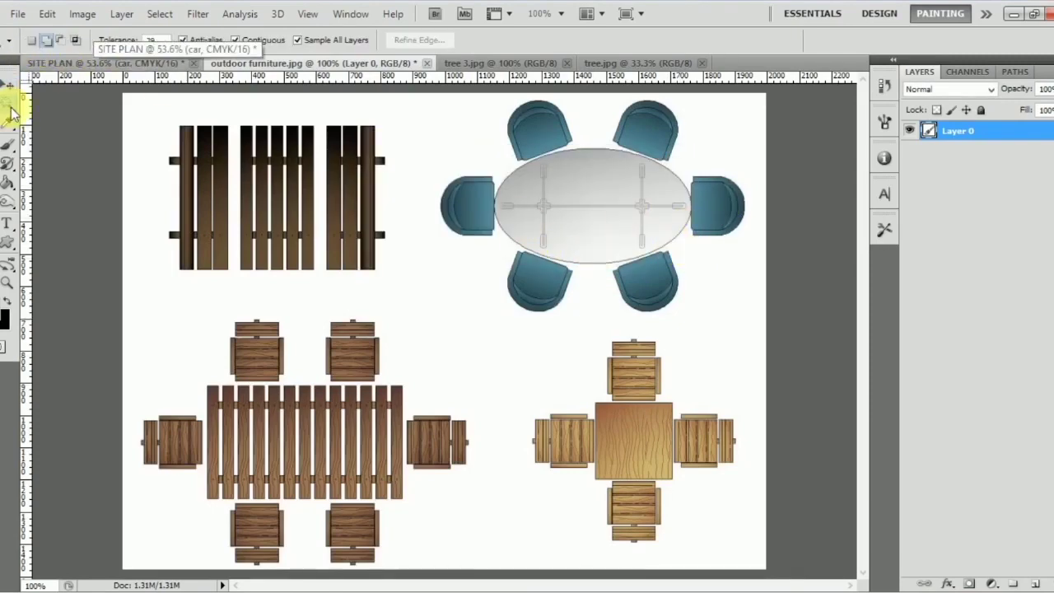
pyautogui.click(411, 295)
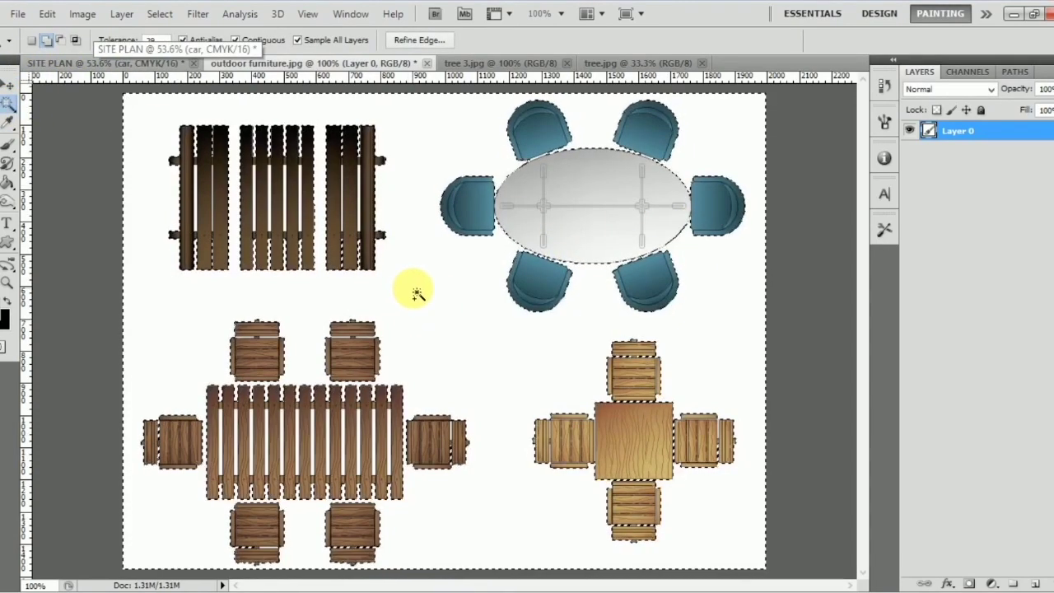
pyautogui.rightClick(415, 292)
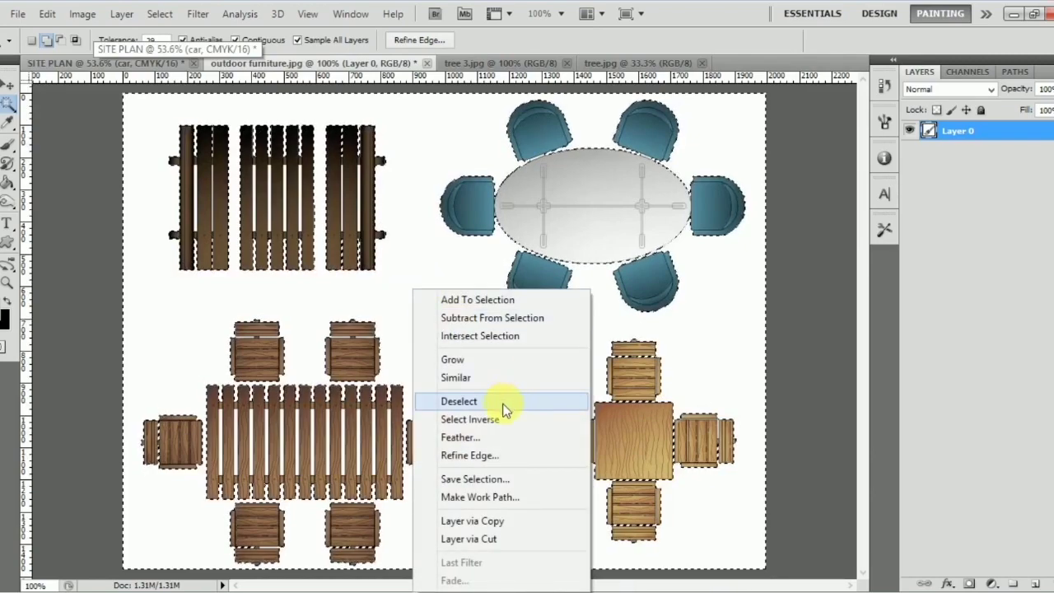
pyautogui.click(498, 383)
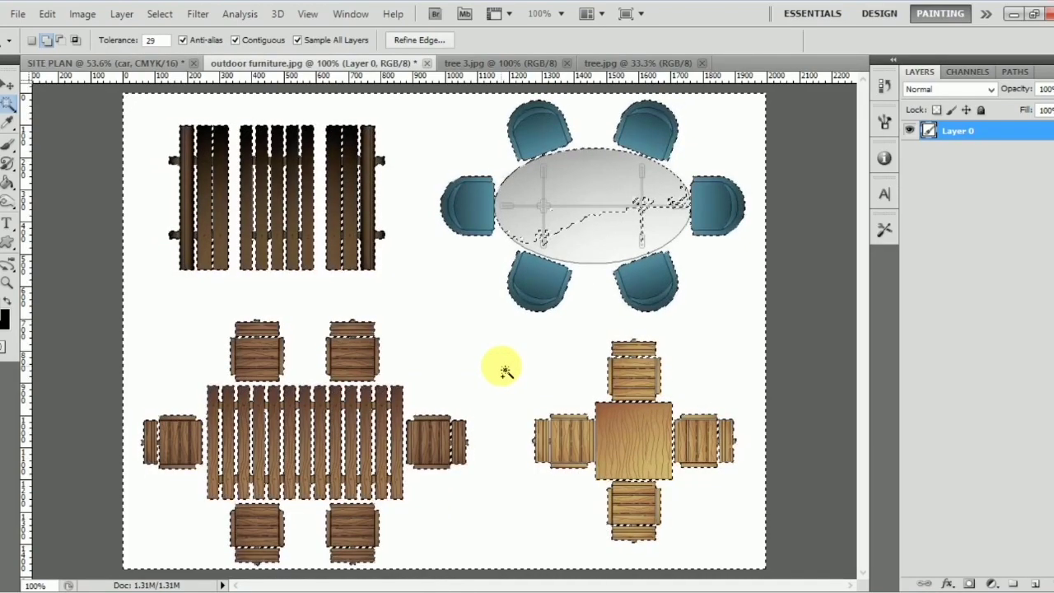
pyautogui.press('Delete')
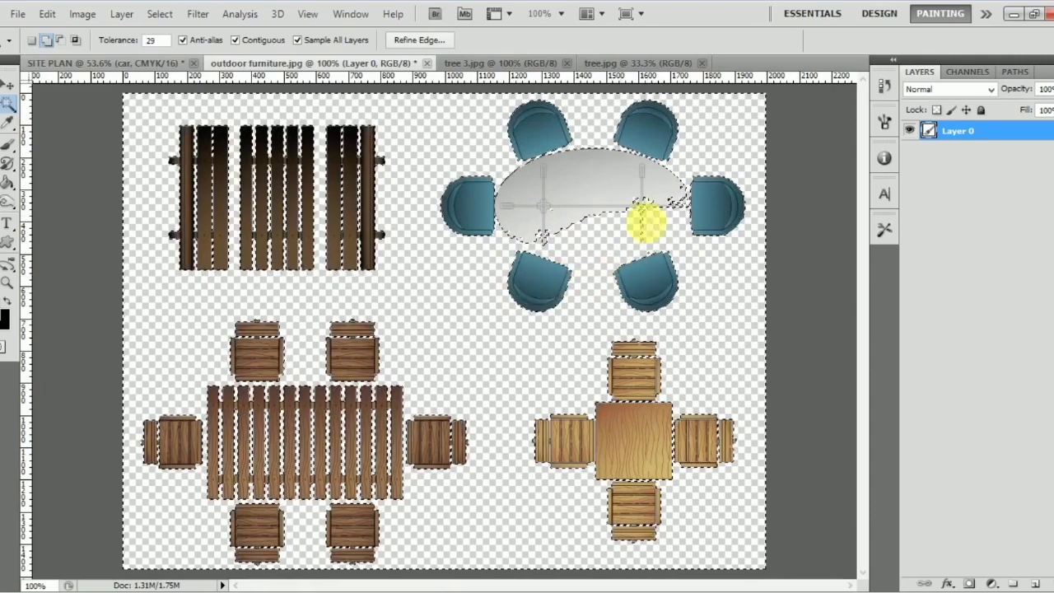
pyautogui.keyDown('shift'); pyautogui.click(651, 204); pyautogui.keyUp('shift')
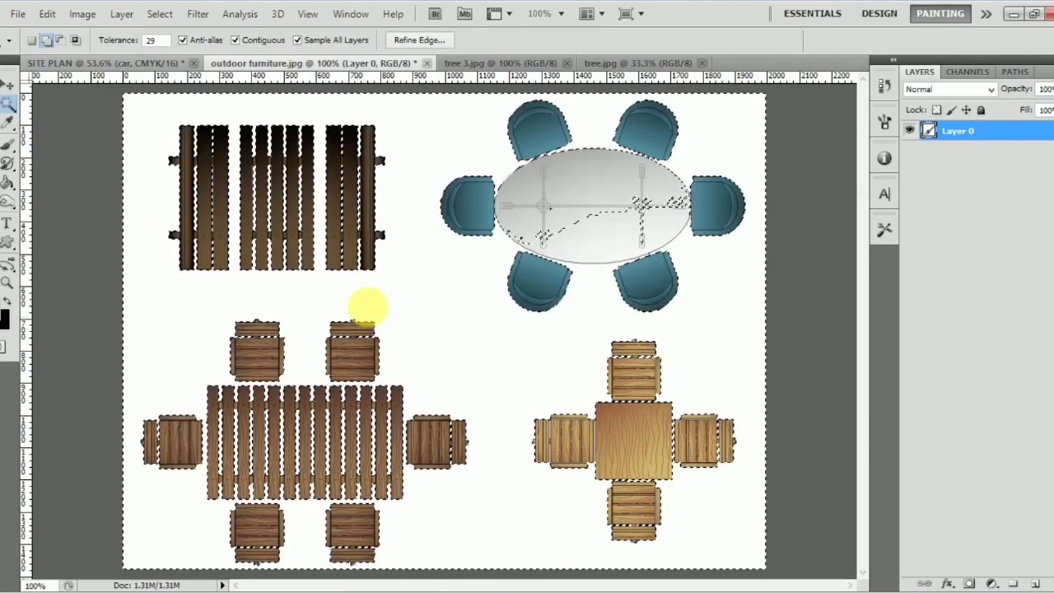
# Step: Delete the selected white background from the furniture sheet and deselect
pyautogui.press('Delete')
pyautogui.hotkey('ctrl', 'd')
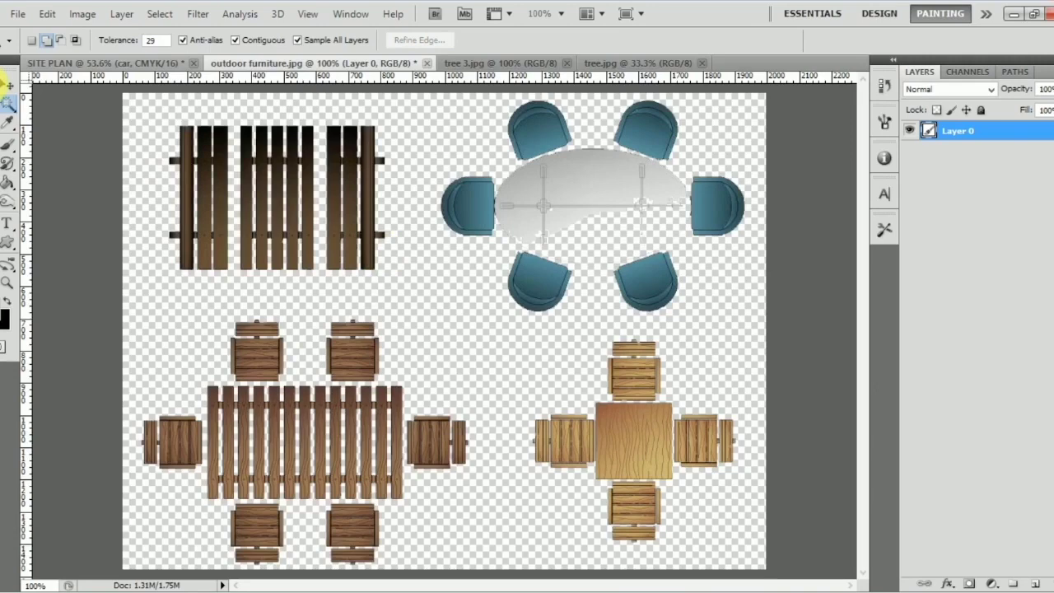
pyautogui.click(6, 91)
# Step: Marquee the lower-left dining set and drag it onto the SITE PLAN document
pyautogui.moveTo(482, 318); pyautogui.dragTo(190, 577)
pyautogui.moveTo(123, 568); pyautogui.dragTo(123, 568)
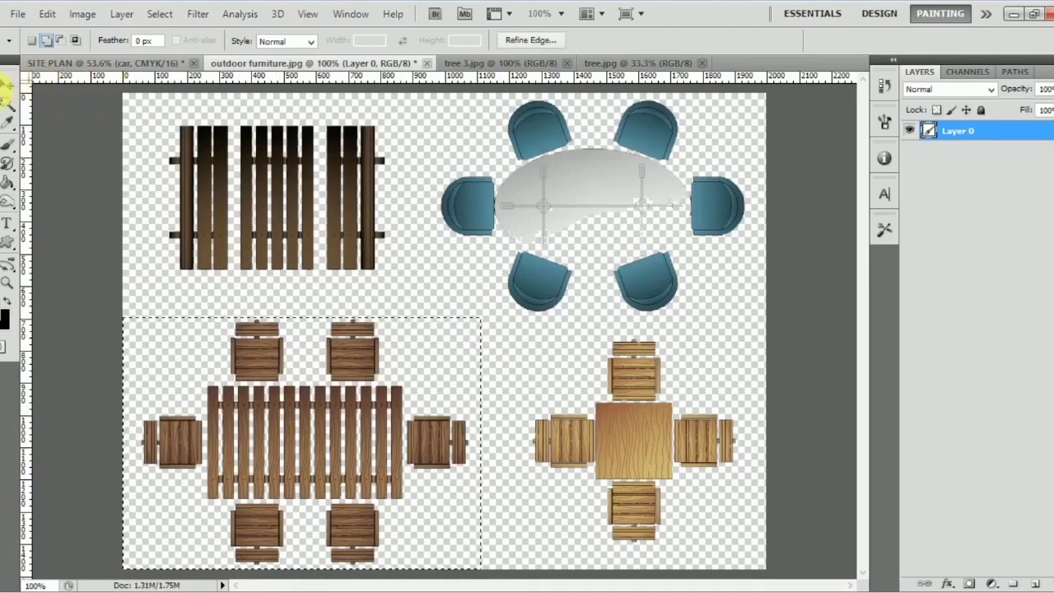
pyautogui.click(7, 86)
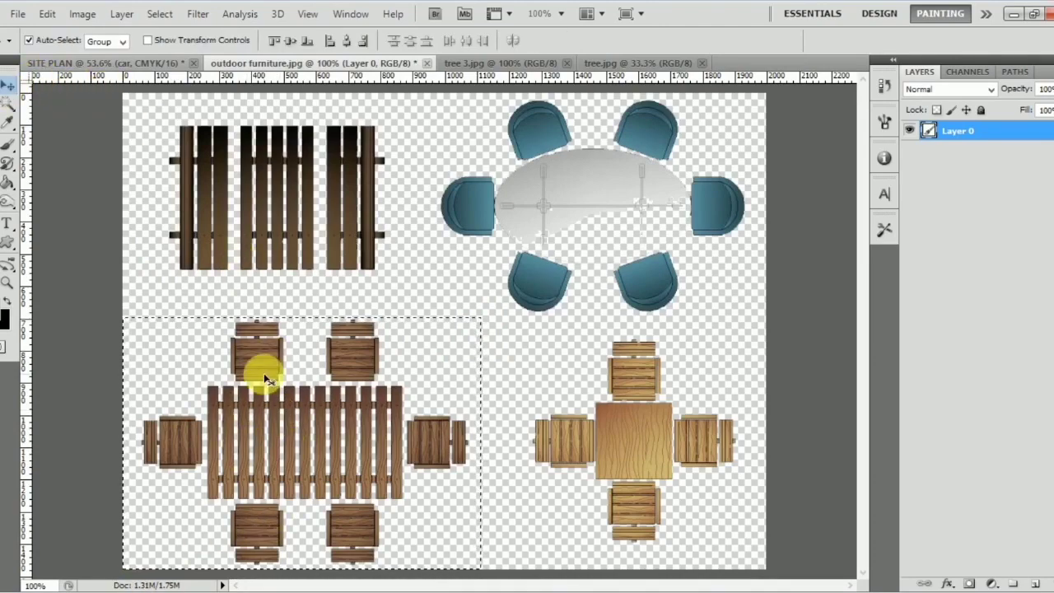
pyautogui.moveTo(259, 357); pyautogui.dragTo(545, 378)
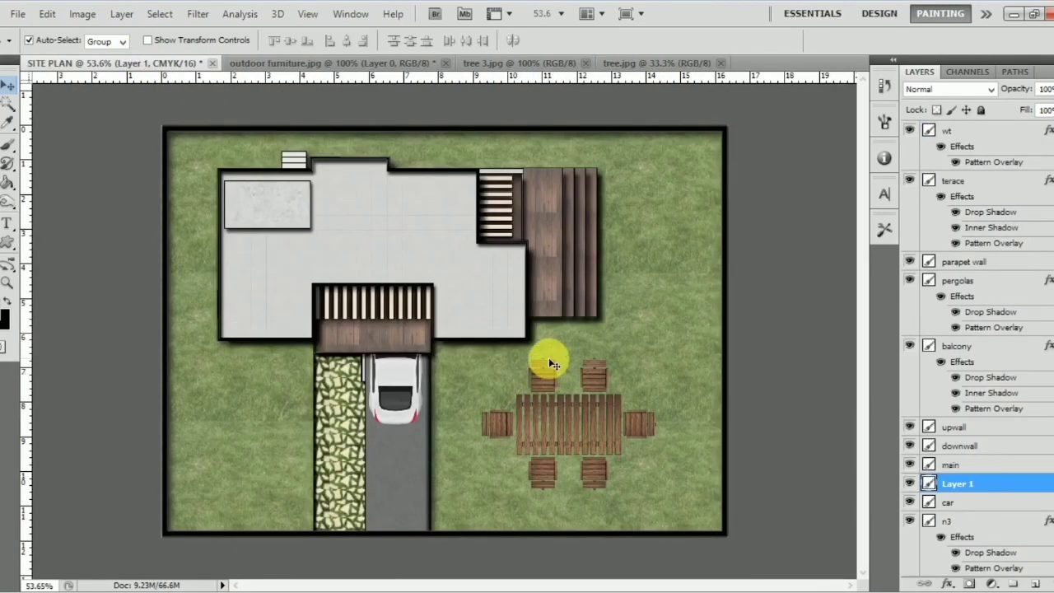
# Step: Shrink the dining set to about half size and move it onto the lawn beside the deck
pyautogui.hotkey('ctrl', 't')
pyautogui.moveTo(656, 354); pyautogui.dragTo(542, 423)
pyautogui.press('Return')
pyautogui.moveTo(529, 459); pyautogui.dragTo(668, 245)
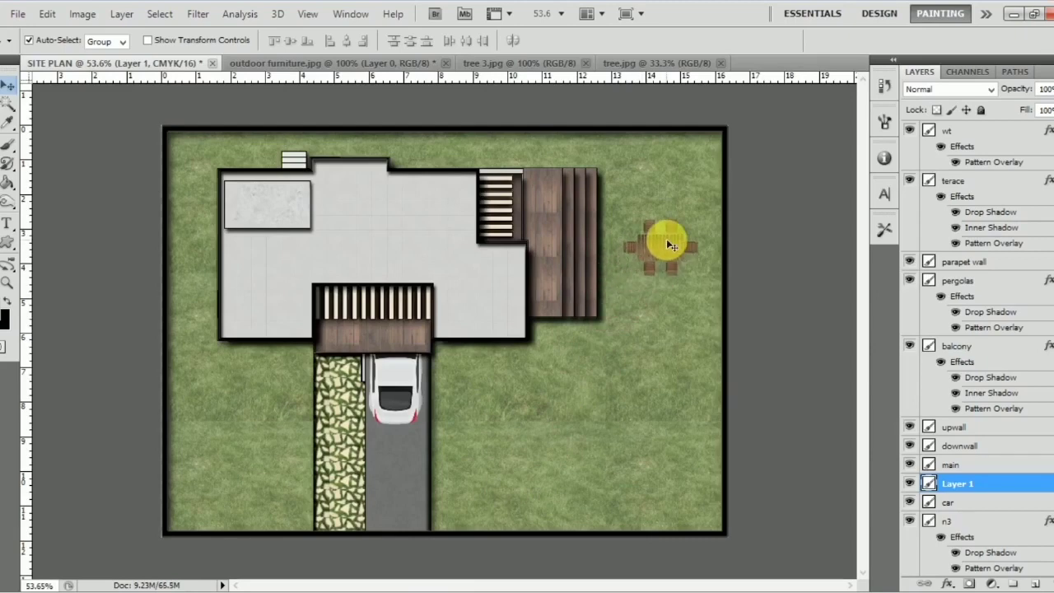
# Step: Rotate the dining set 90° to vertical, nudge it into place, and close the furniture image
pyautogui.hotkey('ctrl', 't')
pyautogui.moveTo(734, 223); pyautogui.dragTo(700, 330)
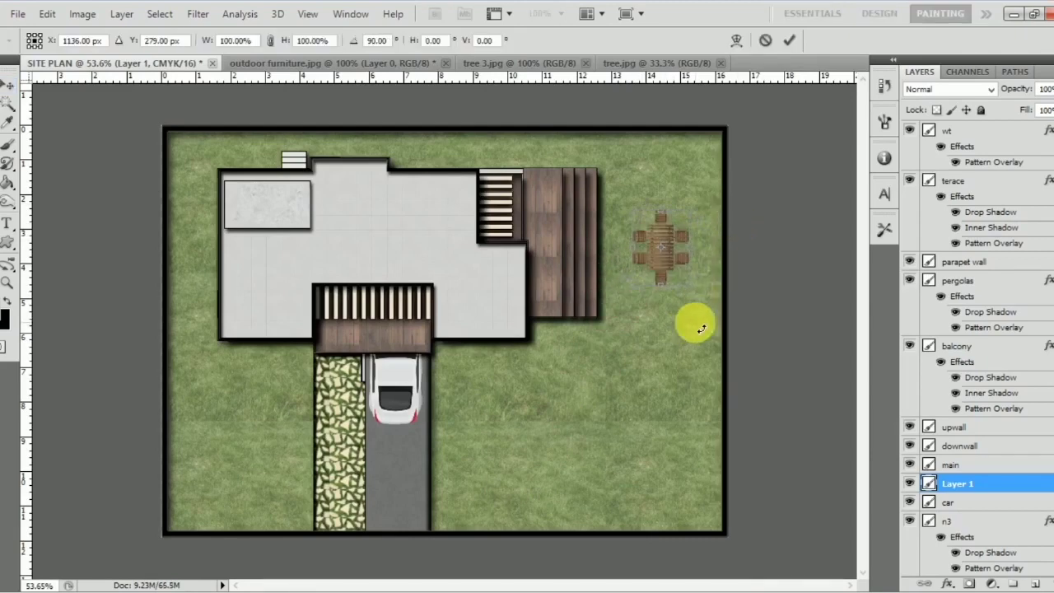
pyautogui.press('Return')
pyautogui.moveTo(656, 261); pyautogui.dragTo(651, 258)
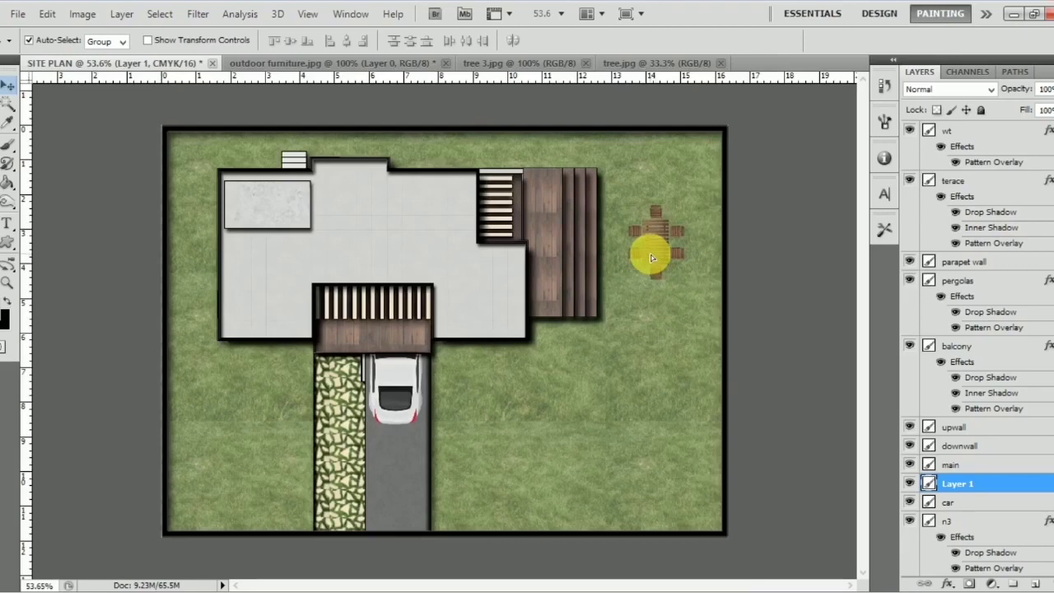
pyautogui.scroll(-1, 589, 330)
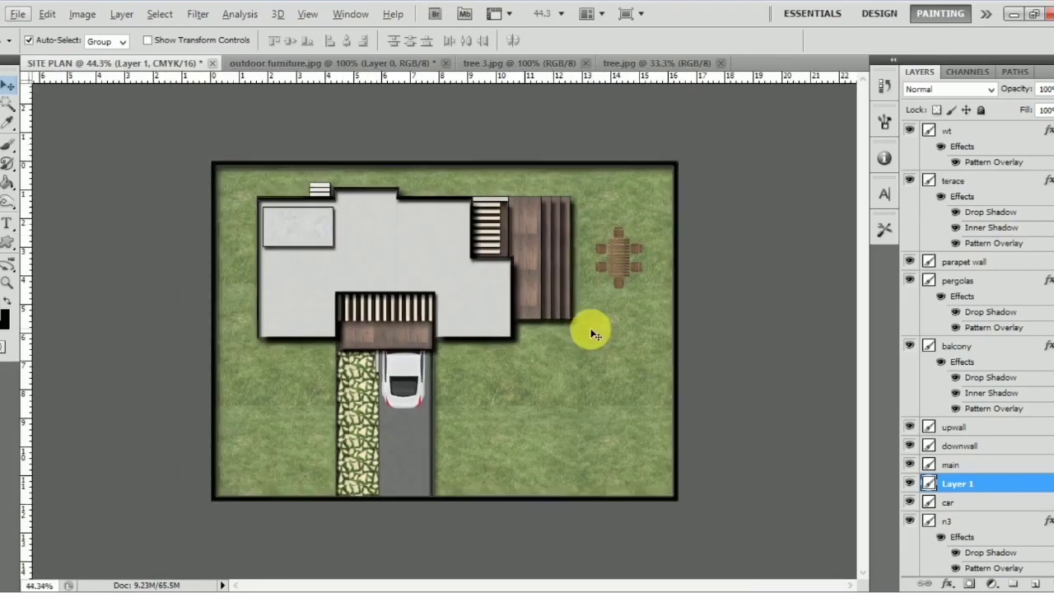
pyautogui.scroll(1, 583, 299)
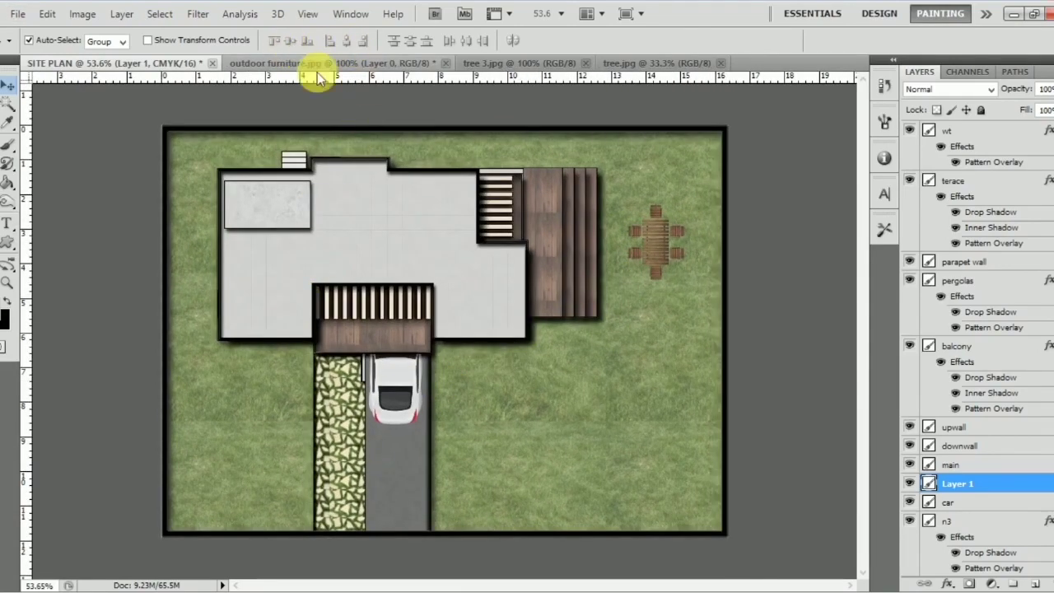
pyautogui.click(444, 64)
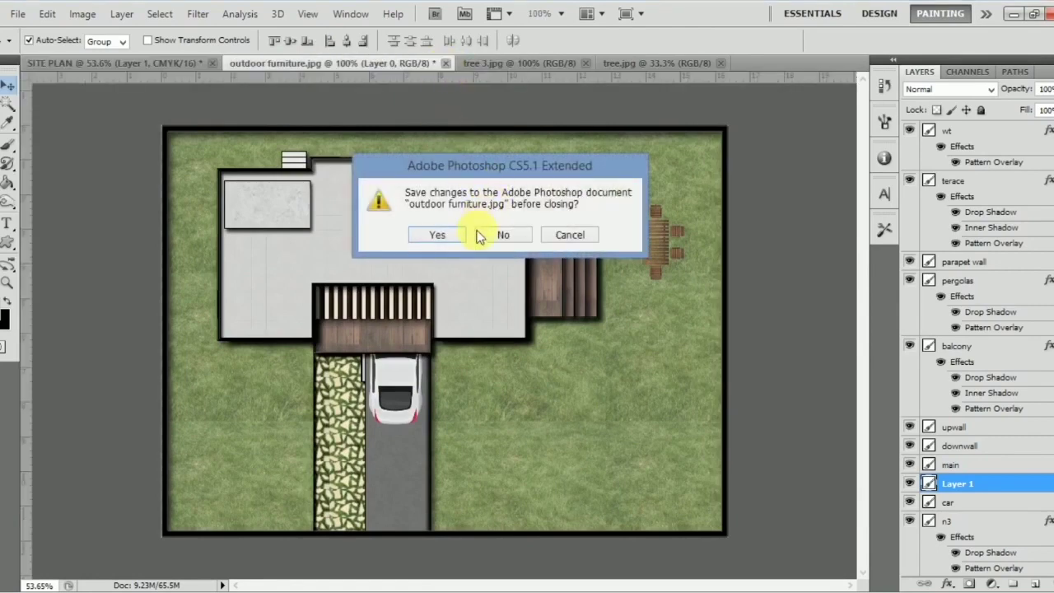
# Step: Discard the furniture image changes and show tree 3.jpg zoomed in with its grid hidden
pyautogui.click(504, 238)
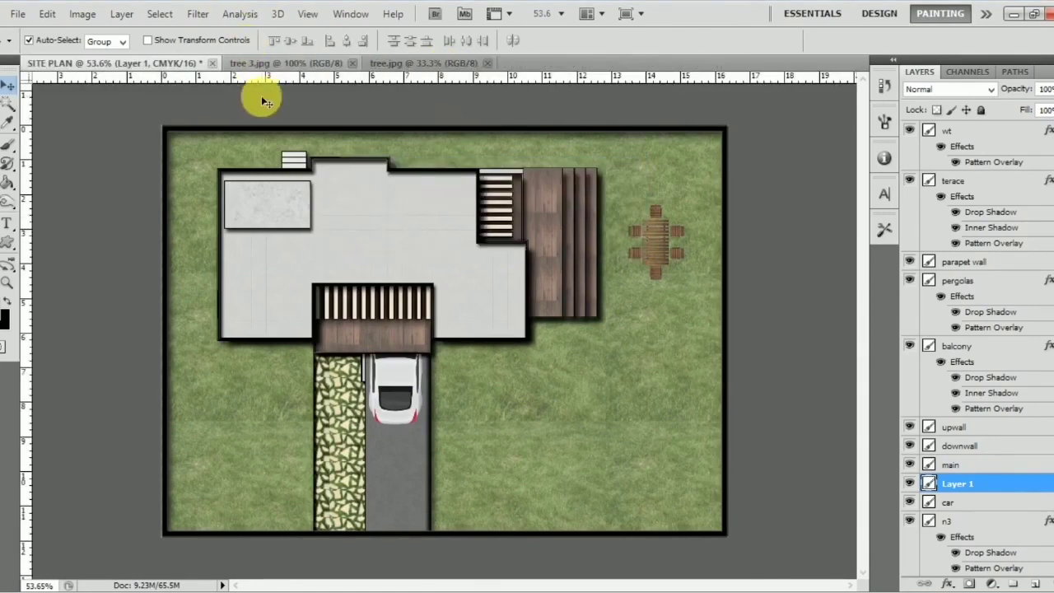
pyautogui.click(290, 66)
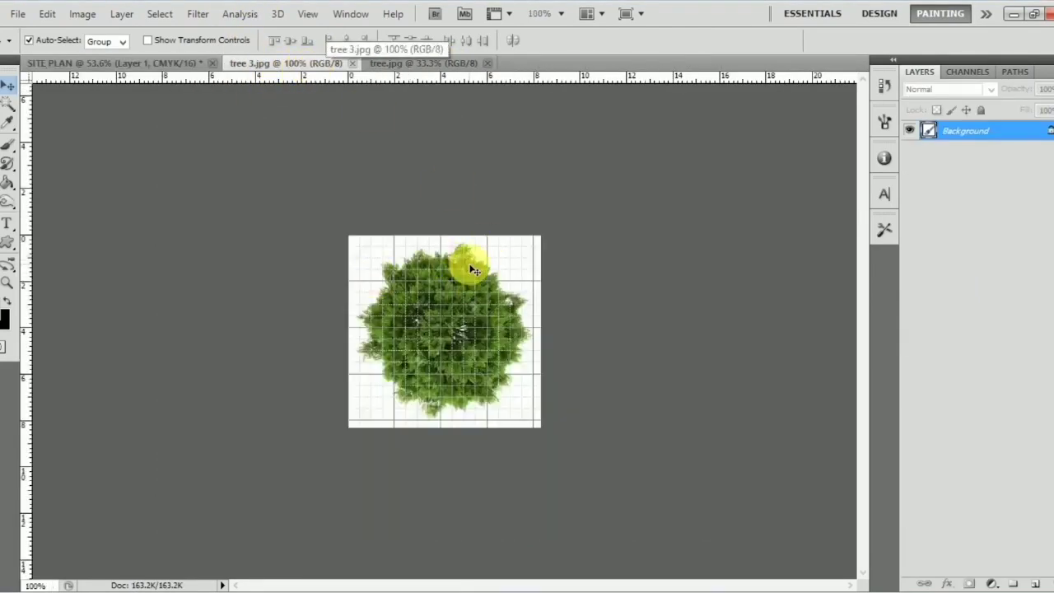
pyautogui.hotkey('ctrl', "'")
pyautogui.hotkey('ctrl', '+')
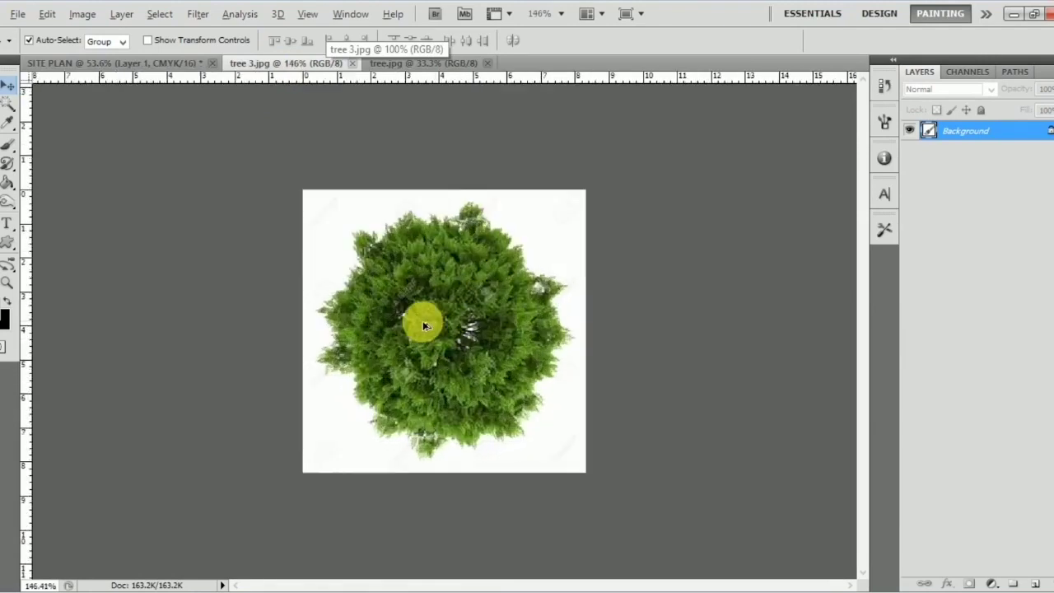
# Step: Magic Wand the white around the tree and convert its Background to Layer 0
pyautogui.press('w')
pyautogui.hotkey('alt', 'w')
pyautogui.press('Escape')
pyautogui.click(559, 224)
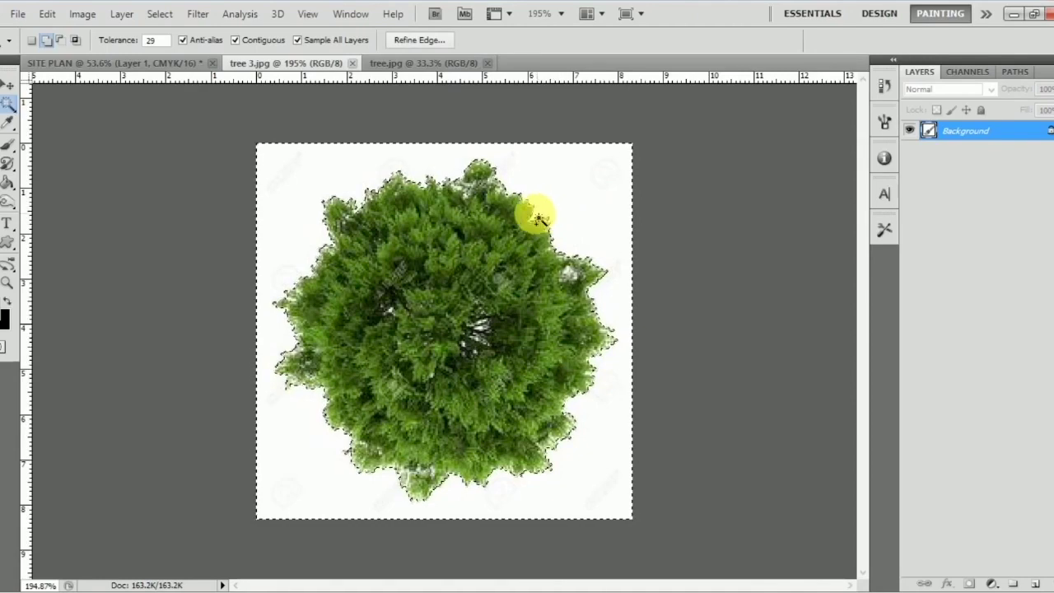
pyautogui.hotkey('shift', 'F5')
pyautogui.click(654, 134)
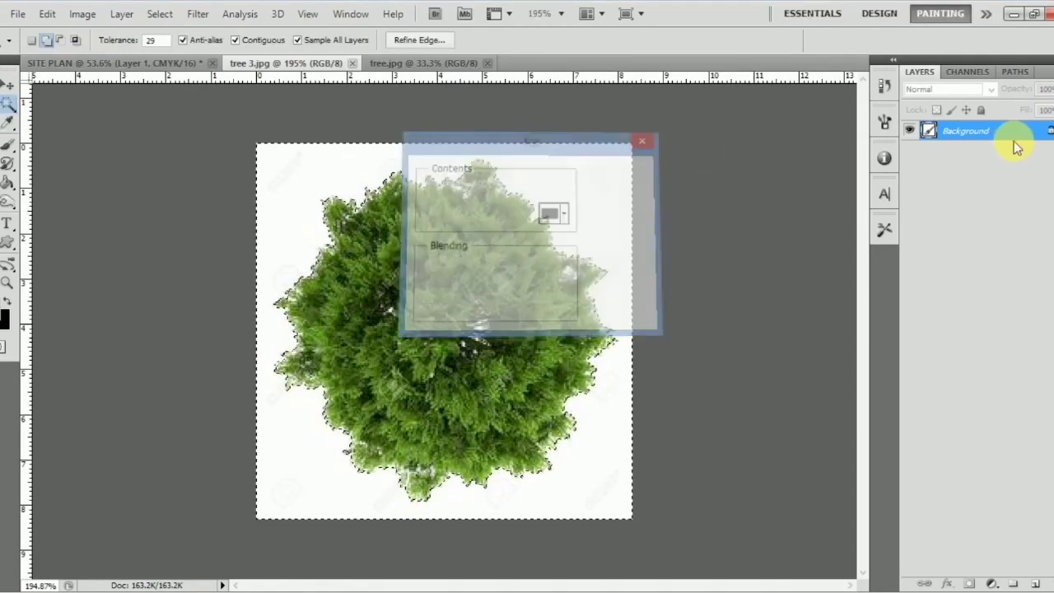
pyautogui.doubleClick(1019, 144)
pyautogui.click(657, 189)
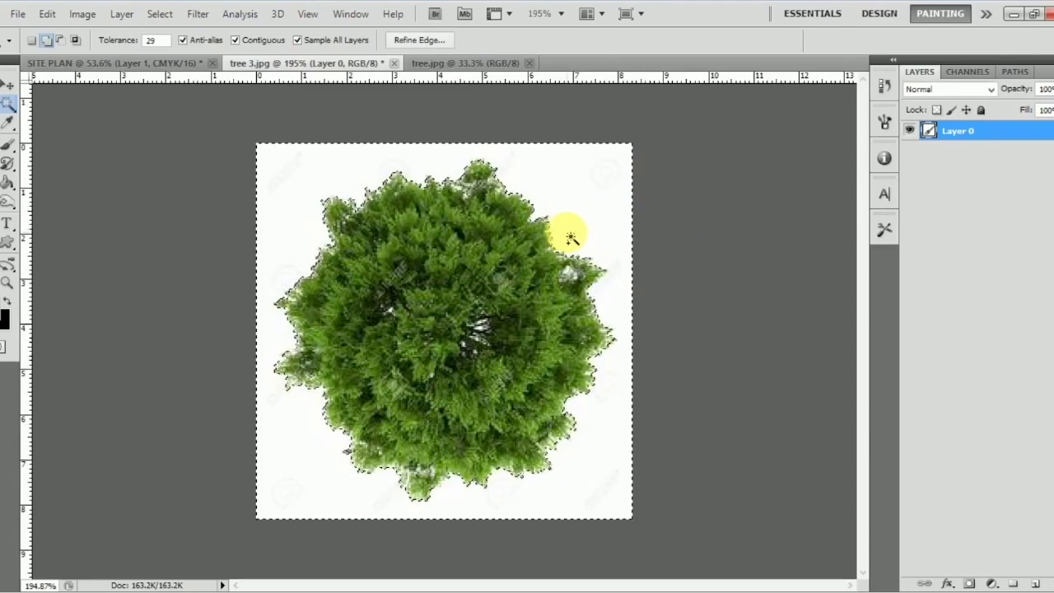
# Step: Extend the selection to all Similar white areas, delete them, and deselect
pyautogui.rightClick(570, 237)
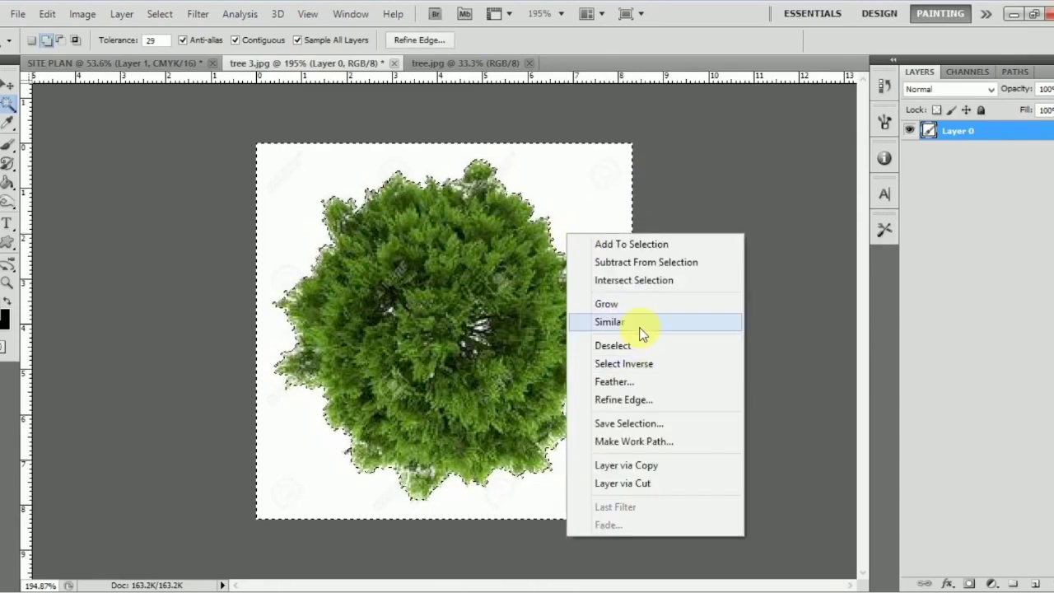
pyautogui.click(626, 321)
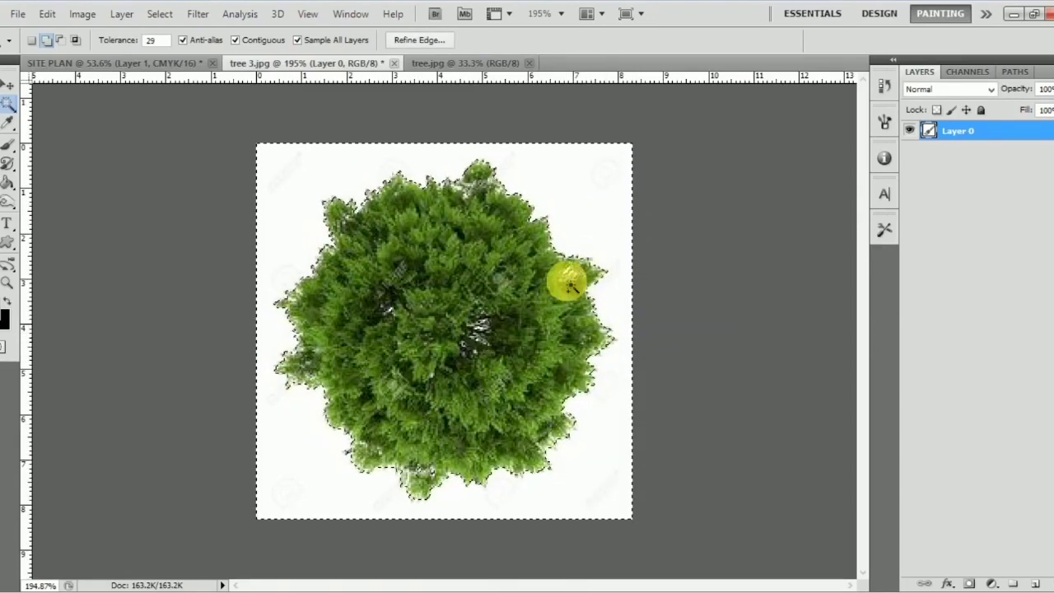
pyautogui.press('Delete')
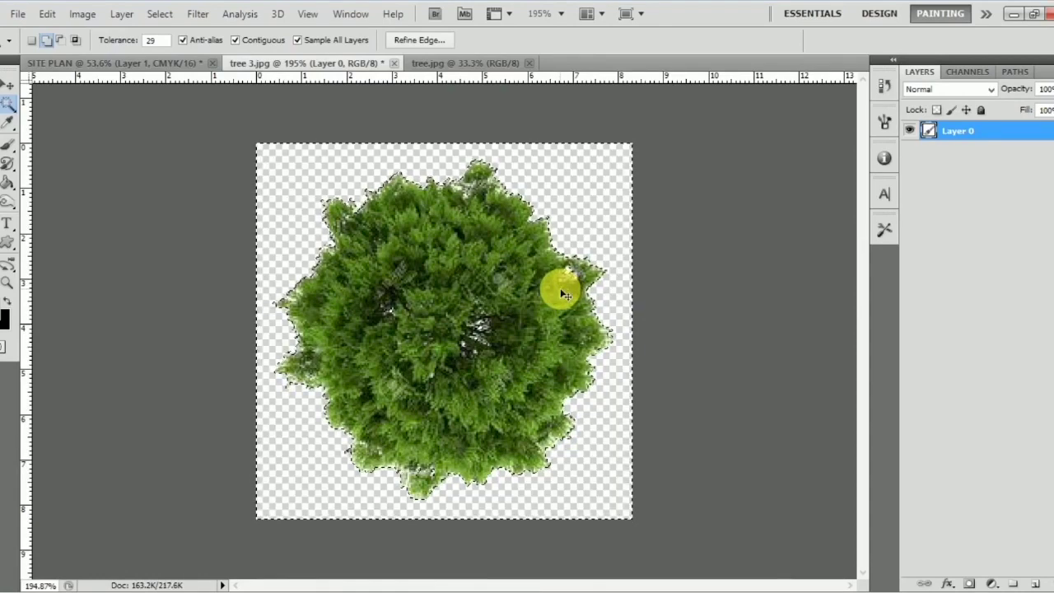
pyautogui.hotkey('ctrl', 'd')
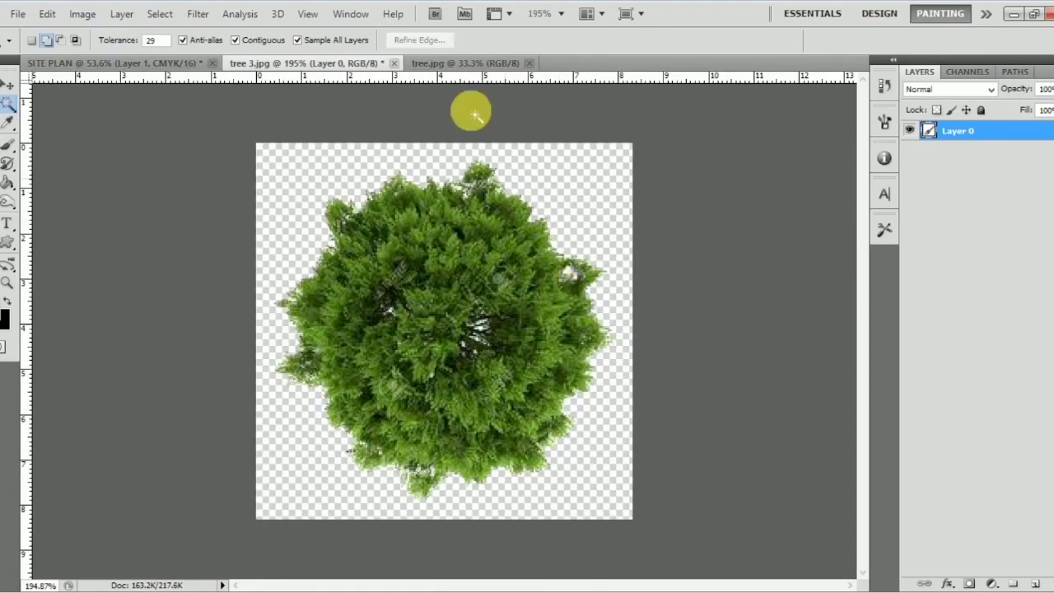
# Step: Show tree.jpg with its grid hidden and convert its Background into Layer 0
pyautogui.click(445, 67)
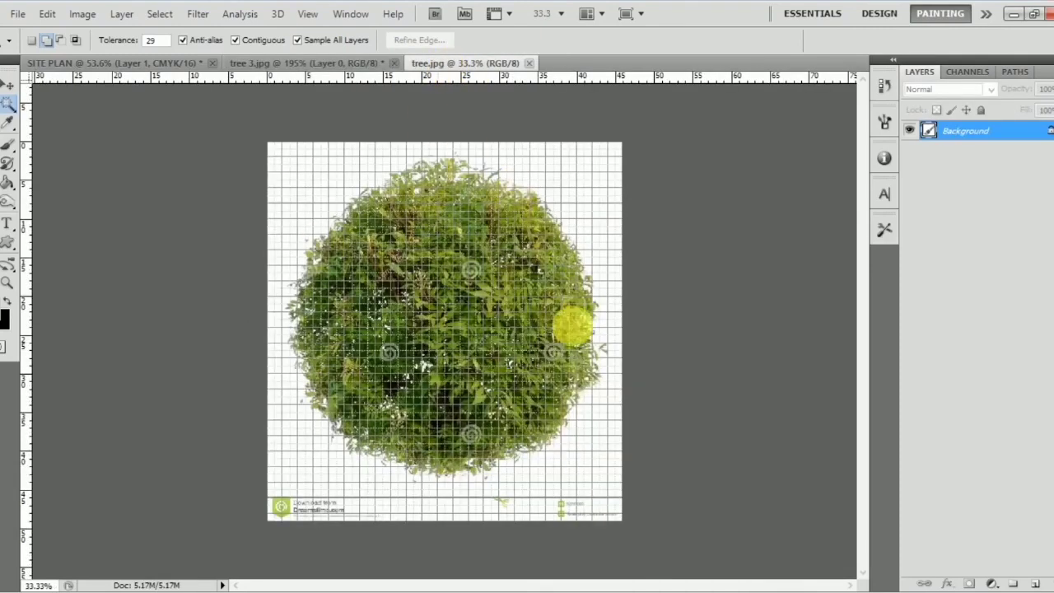
pyautogui.hotkey('ctrl', "'")
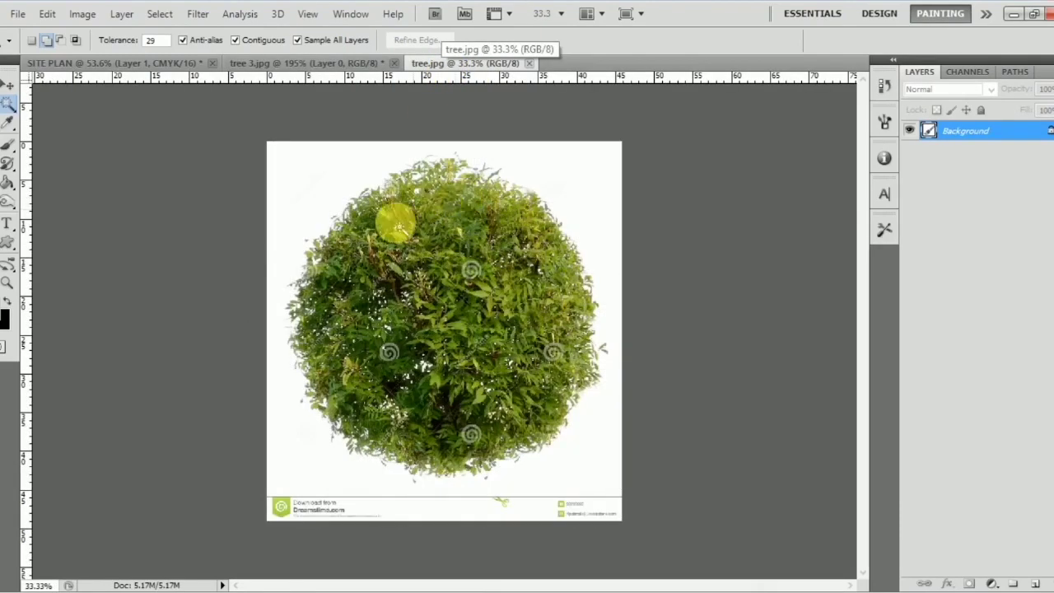
pyautogui.scroll(1, 379, 243)
pyautogui.doubleClick(1025, 136)
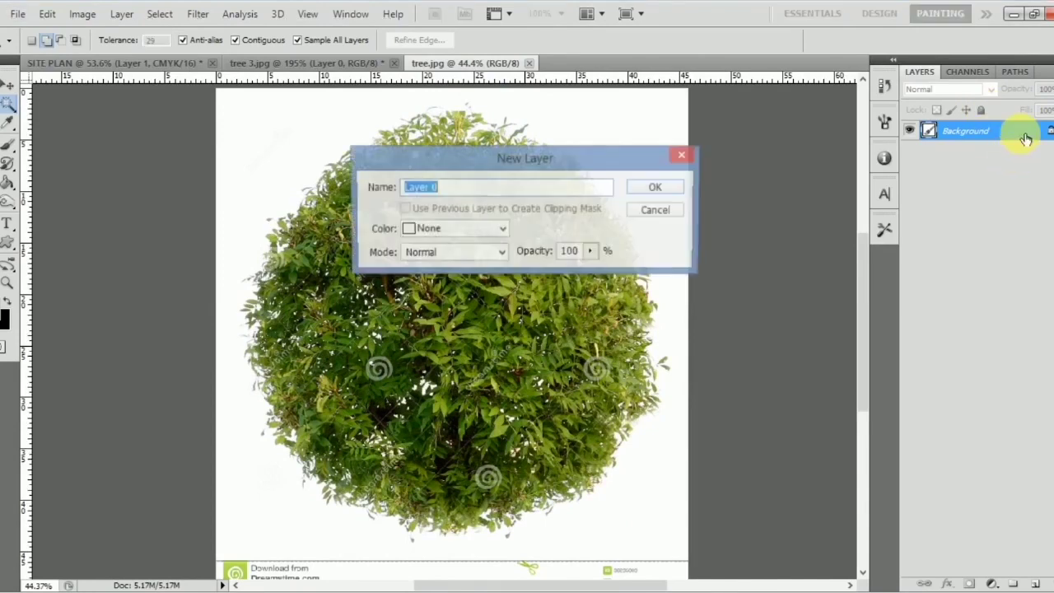
pyautogui.press('Return')
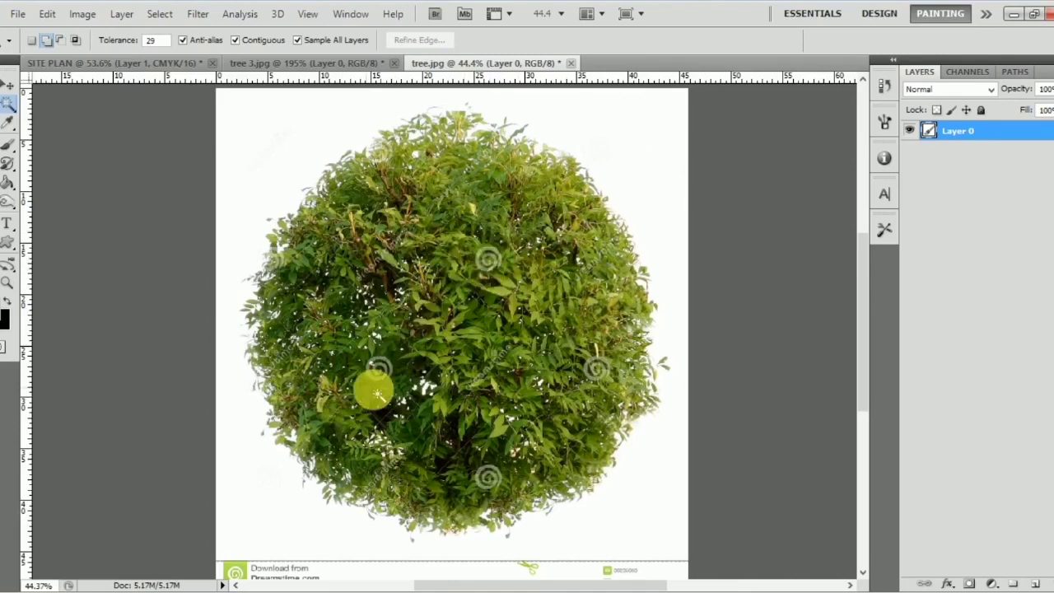
# Step: Magic Wand the white around the bush, extend to Similar, delete it, and deselect
pyautogui.scroll(1, 581, 288)
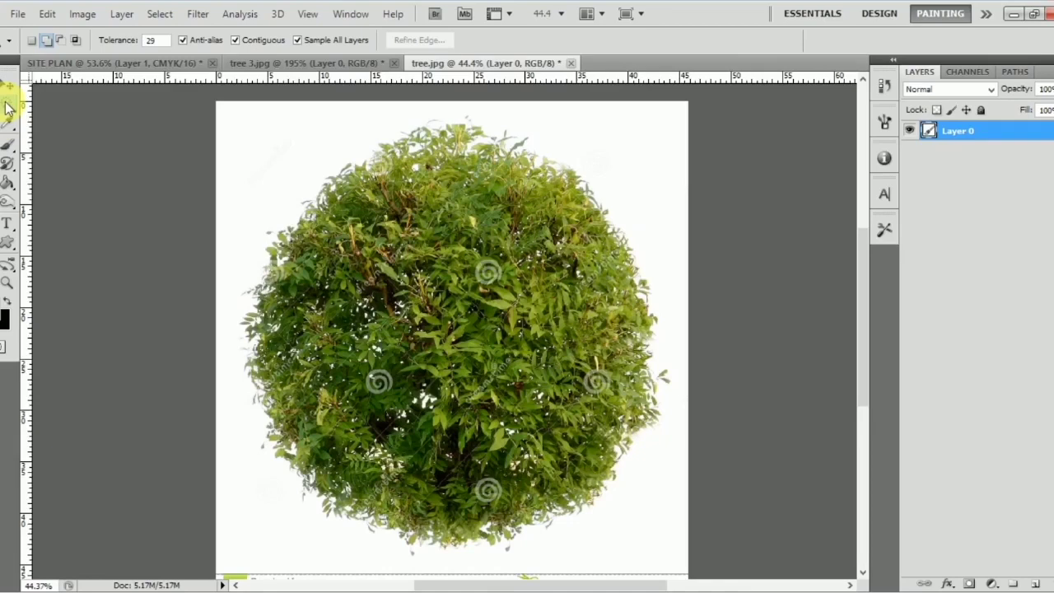
pyautogui.click(329, 152)
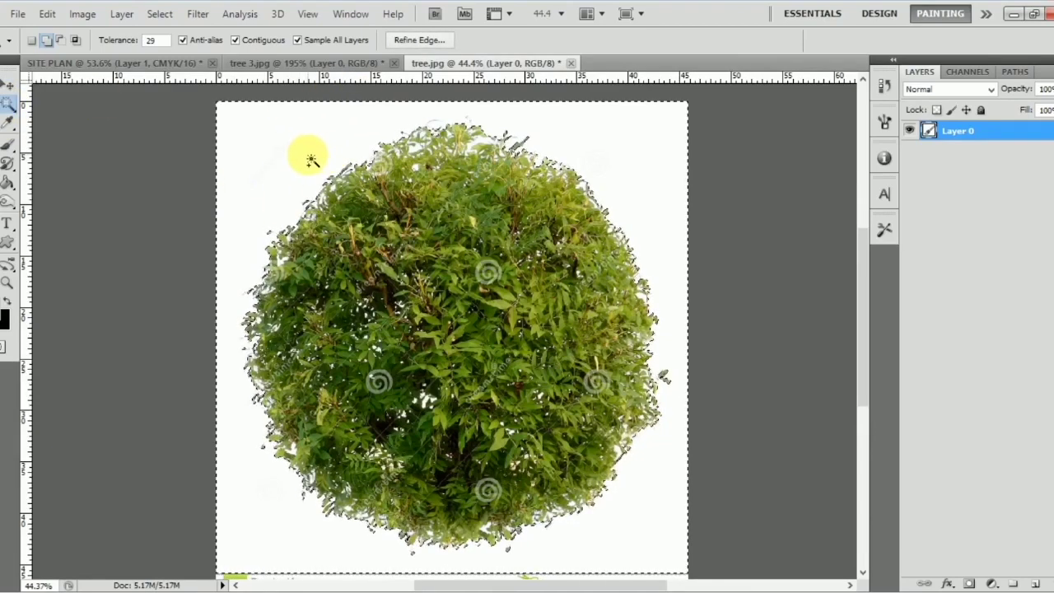
pyautogui.rightClick(310, 158)
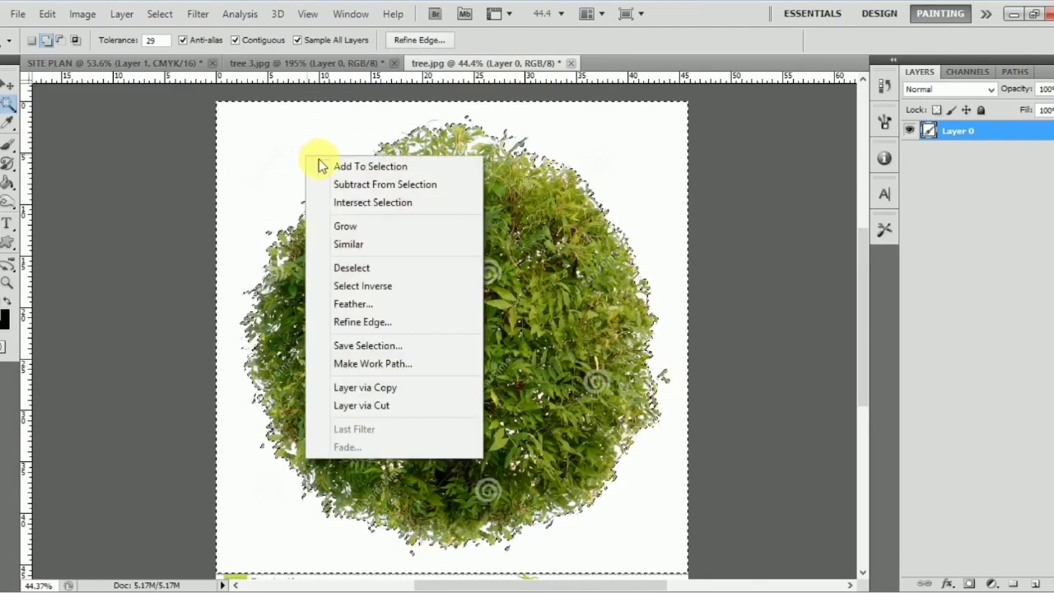
pyautogui.click(350, 245)
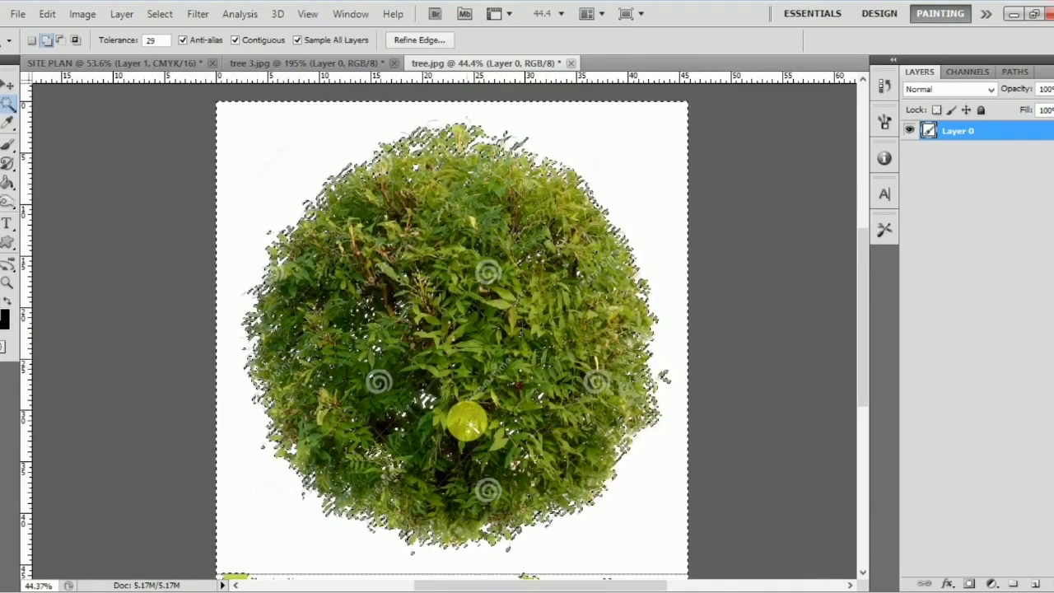
pyautogui.press('Delete')
pyautogui.hotkey('ctrl', 'd')
# Step: Remove the download credit strip along the bottom using a rectangular selection
pyautogui.hotkey('ctrl', '-')
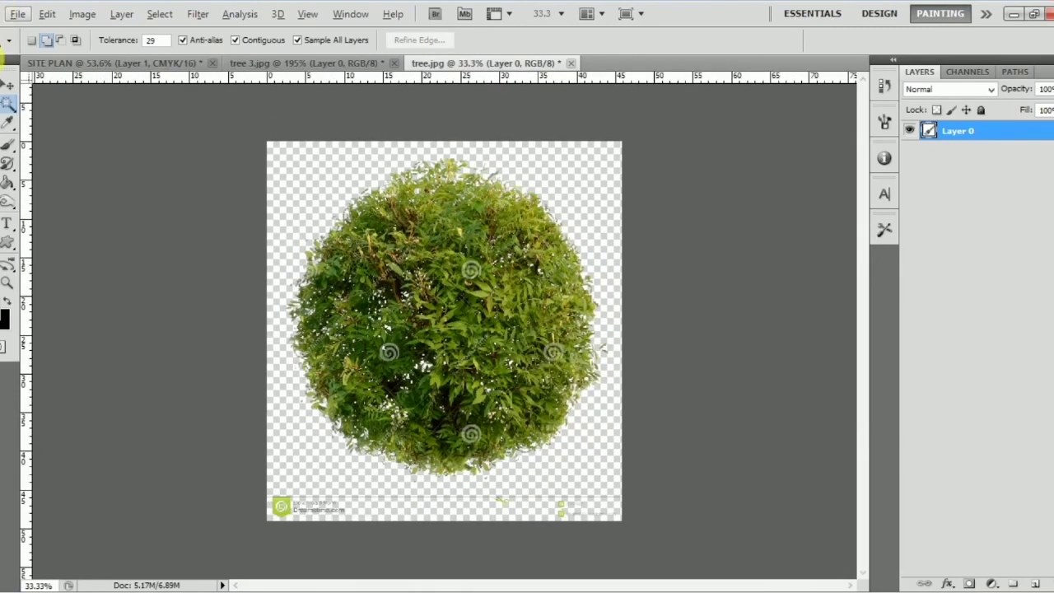
pyautogui.click(9, 100)
pyautogui.moveTo(238, 502); pyautogui.dragTo(857, 584)
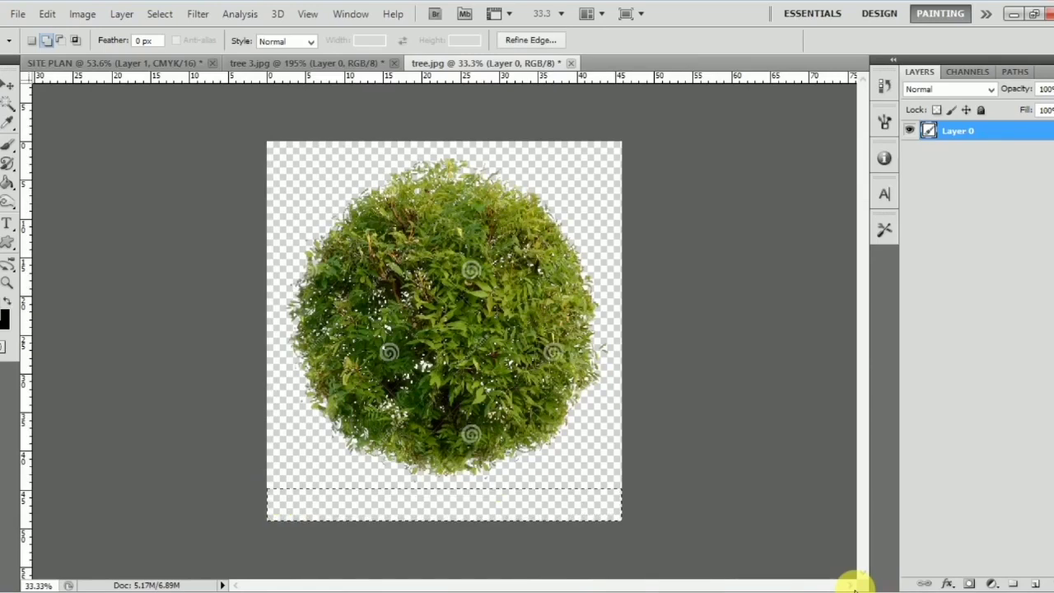
pyautogui.hotkey('ctrl', 'd')
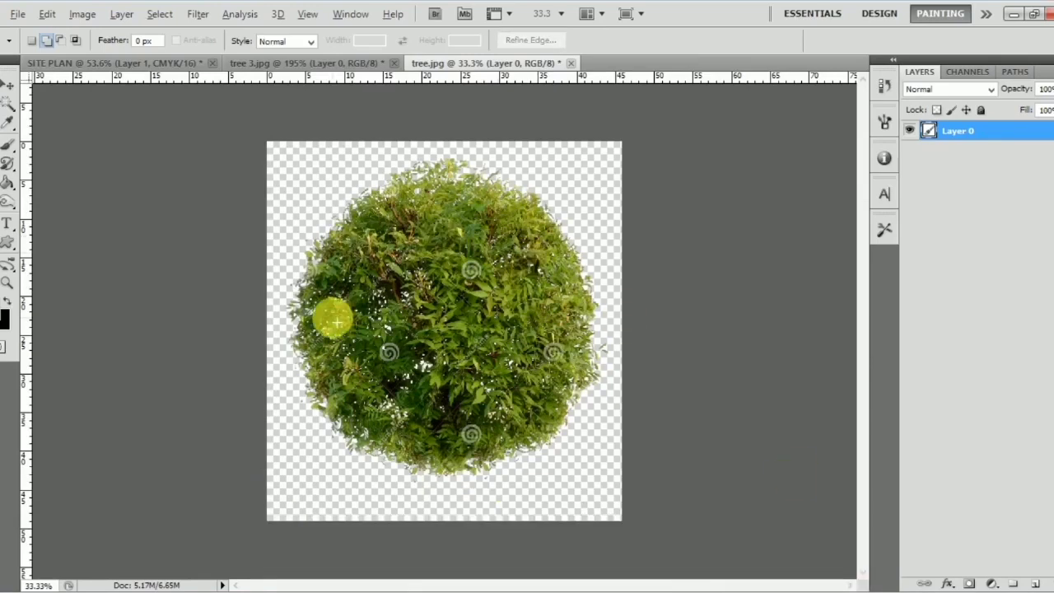
pyautogui.keyDown('alt'); pyautogui.scroll(2, 332, 316); pyautogui.keyUp('alt')
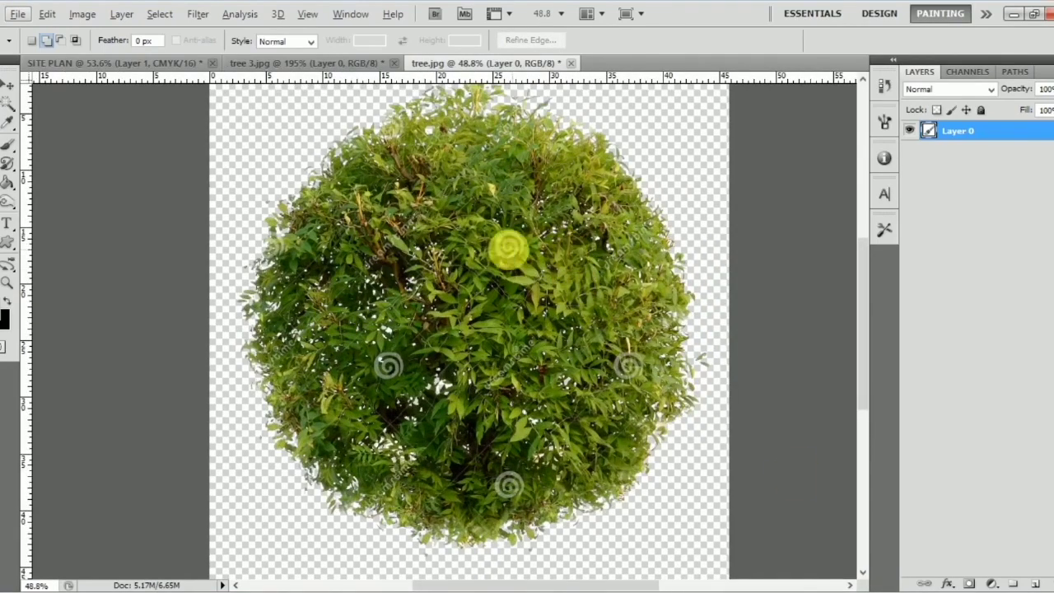
pyautogui.keyDown('alt'); pyautogui.scroll(-1, 511, 239); pyautogui.keyUp('alt')
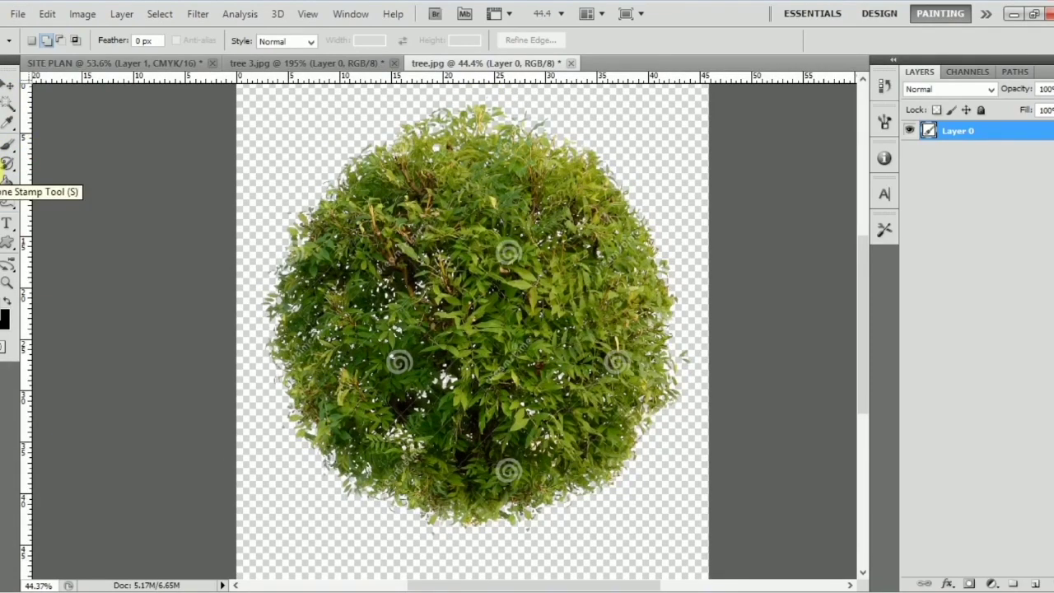
# Step: Clone Stamp clean leaves over the watermark swirls across the bush's foliage
pyautogui.click(7, 174)
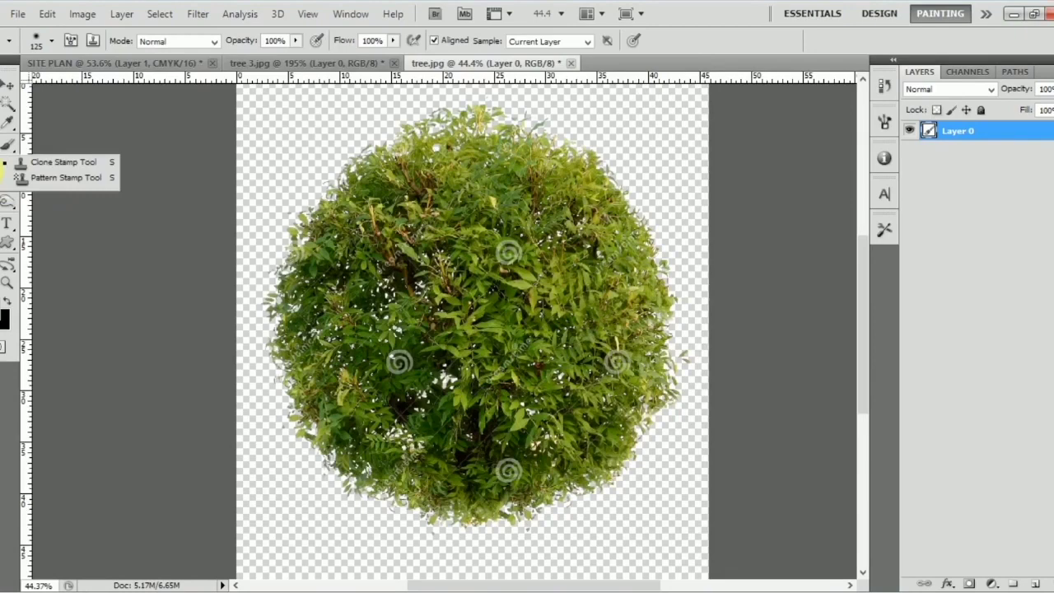
pyautogui.click(34, 167)
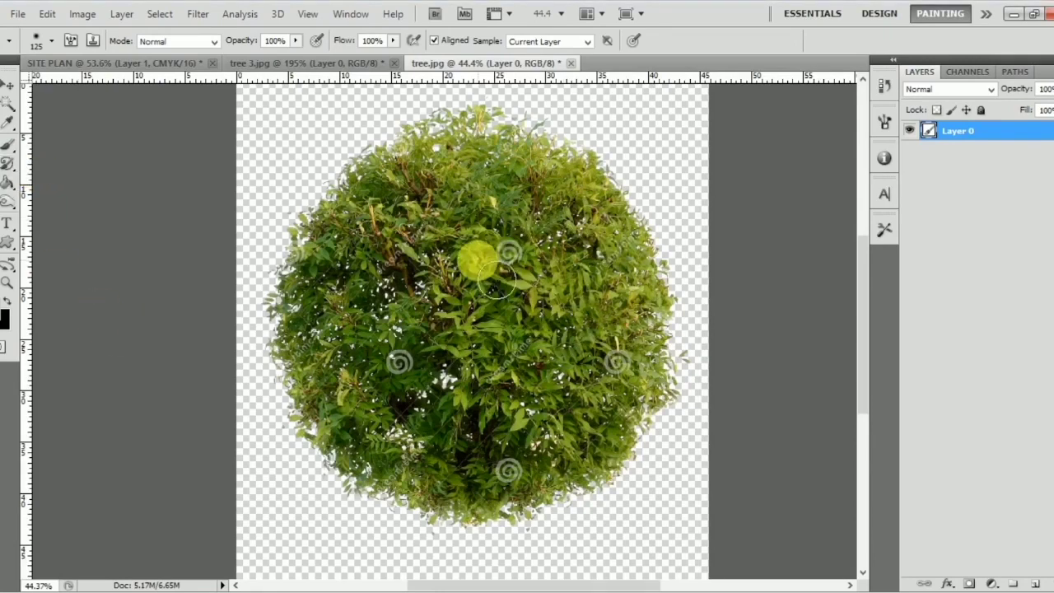
pyautogui.scroll(1, 486, 262)
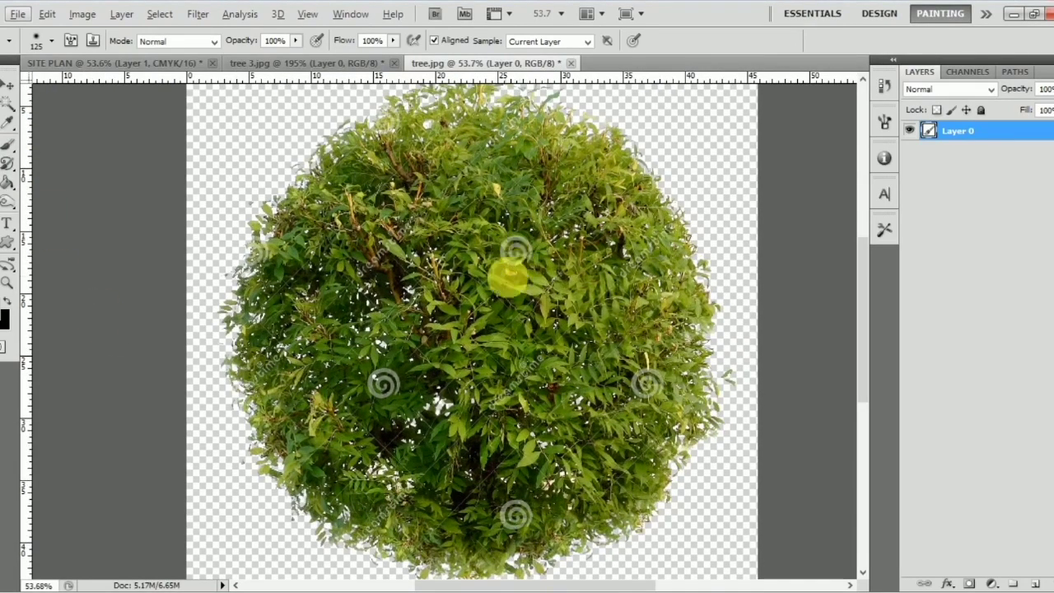
pyautogui.keyDown('alt'); pyautogui.click(512, 190); pyautogui.keyUp('alt')
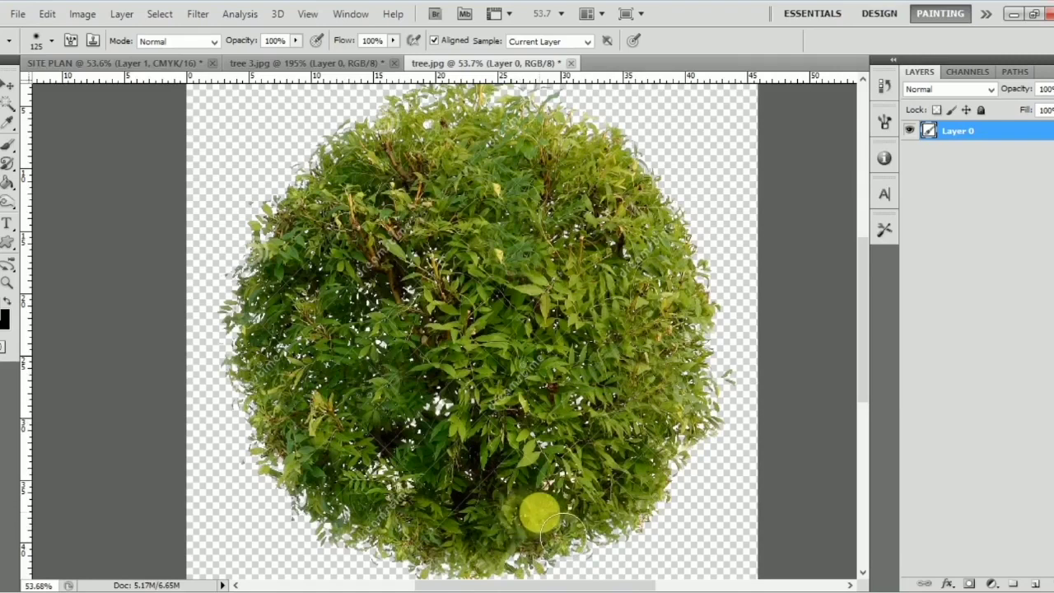
pyautogui.click(537, 346)
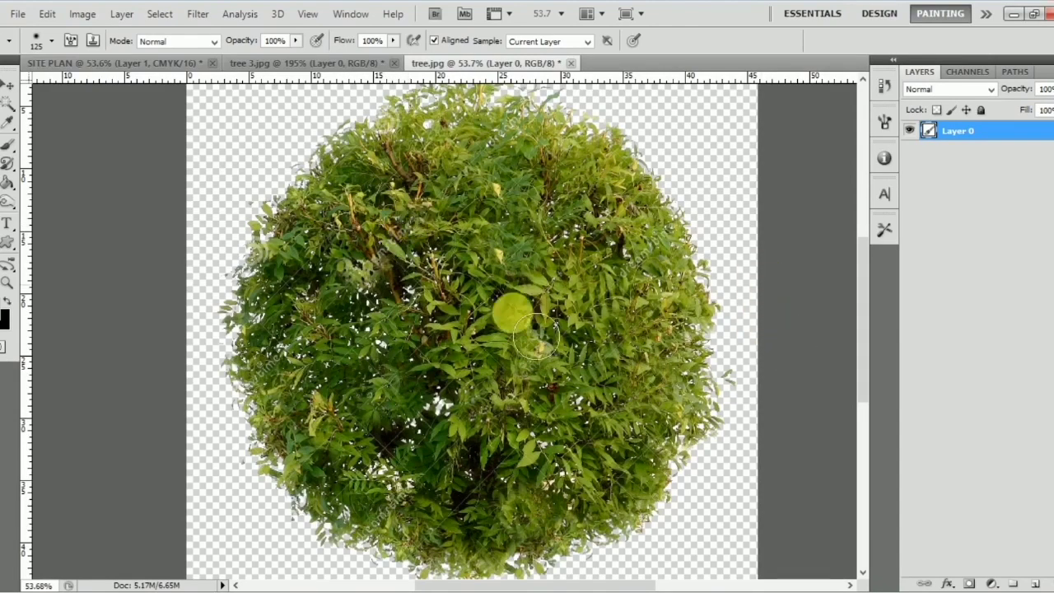
pyautogui.scroll(-1, 527, 295)
pyautogui.scroll(-1, 528, 294)
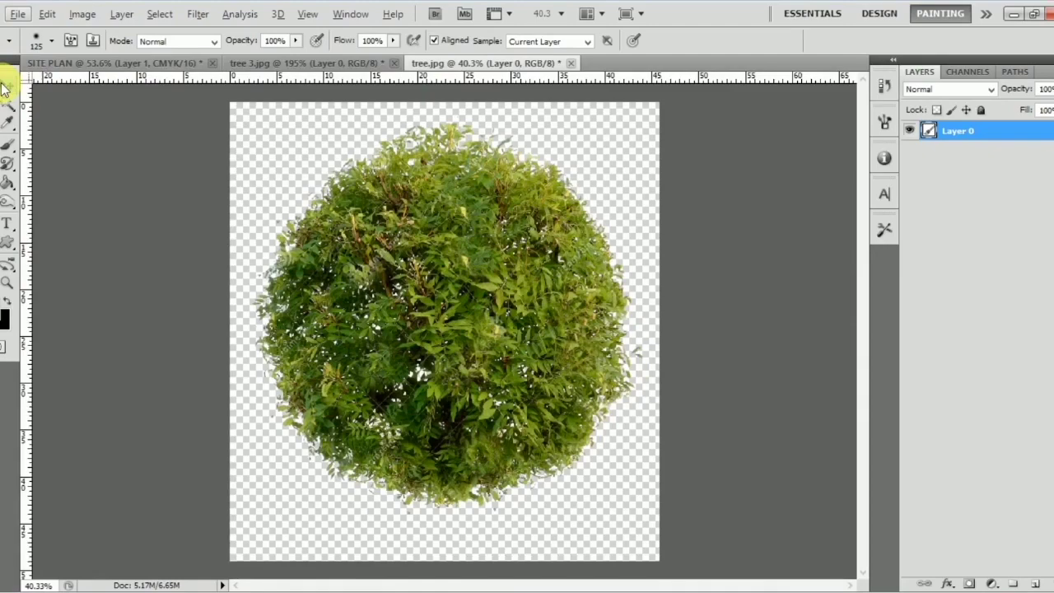
pyautogui.click(5, 85)
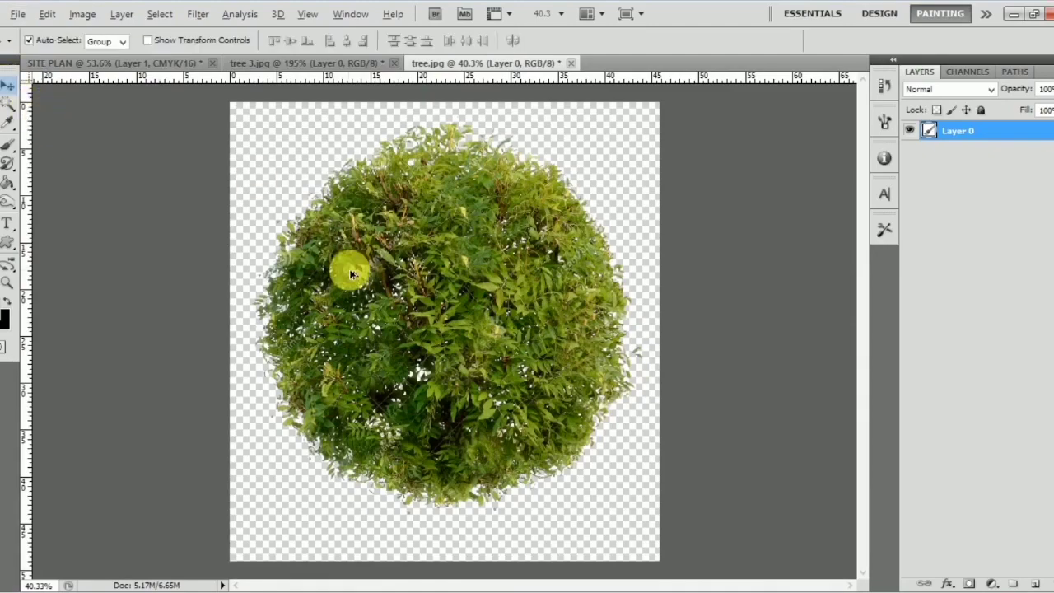
# Step: Drag the bush onto the SITE PLAN, accepting the bit-depth warning
pyautogui.scroll(-1, 404, 280)
pyautogui.moveTo(495, 273); pyautogui.dragTo(597, 446)
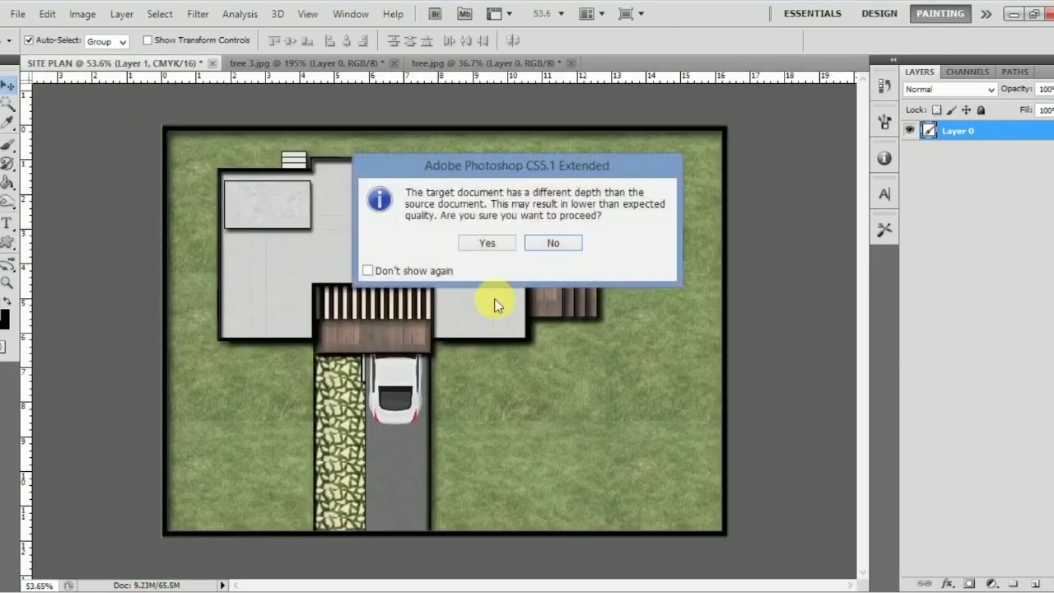
pyautogui.click(486, 242)
pyautogui.moveTo(558, 440); pyautogui.dragTo(550, 318)
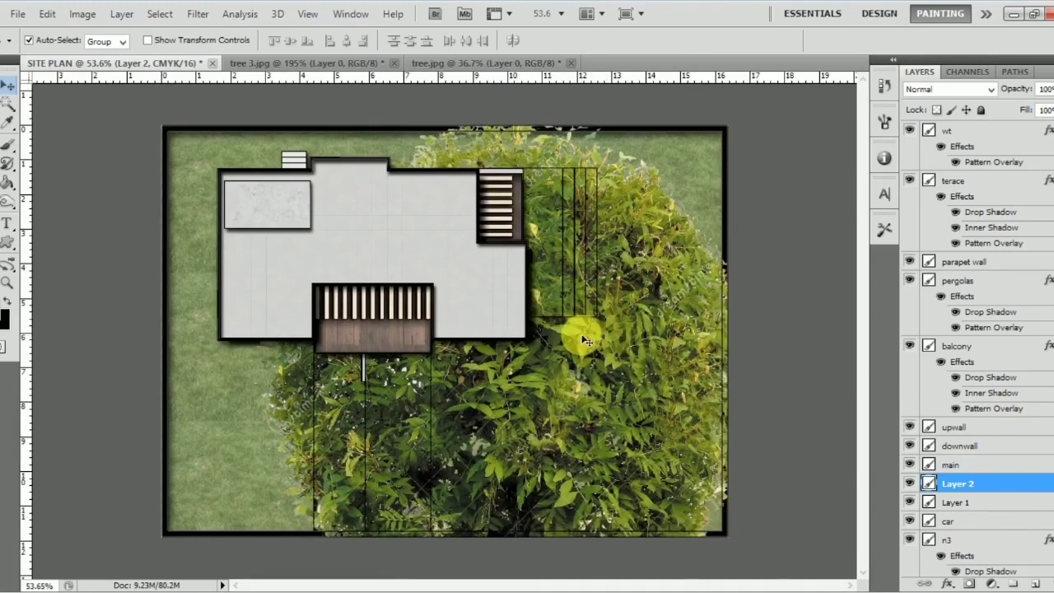
# Step: Shrink the tree to about 10% and move it to the lawn's lower-right corner
pyautogui.hotkey('ctrl', 't')
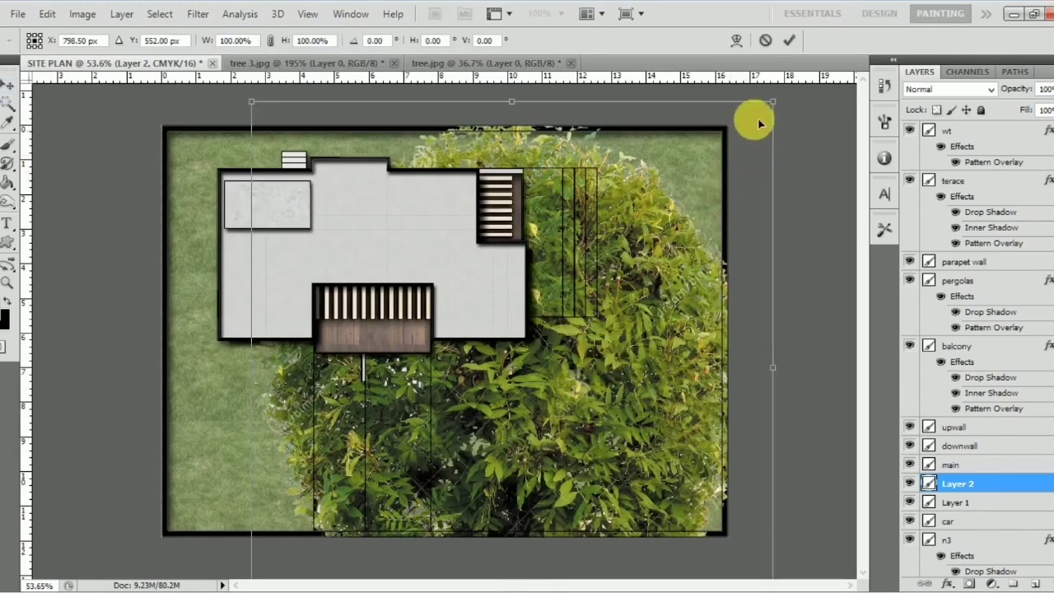
pyautogui.moveTo(774, 107); pyautogui.dragTo(576, 438)
pyautogui.click(539, 445)
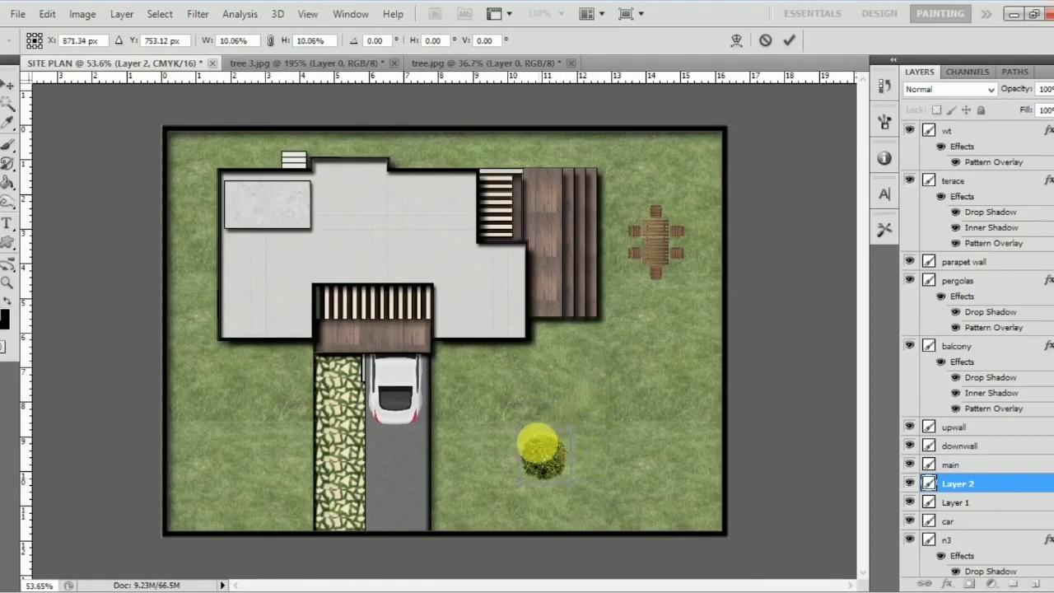
pyautogui.click(540, 448)
pyautogui.scroll(2, 505, 432)
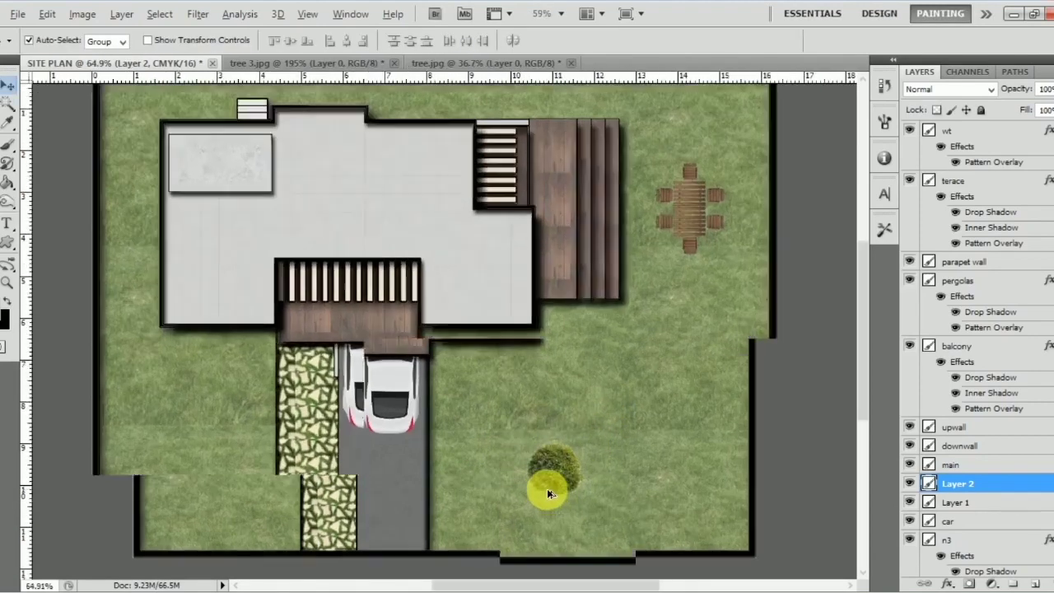
pyautogui.moveTo(566, 410); pyautogui.dragTo(750, 467)
pyautogui.scroll(2, 760, 457)
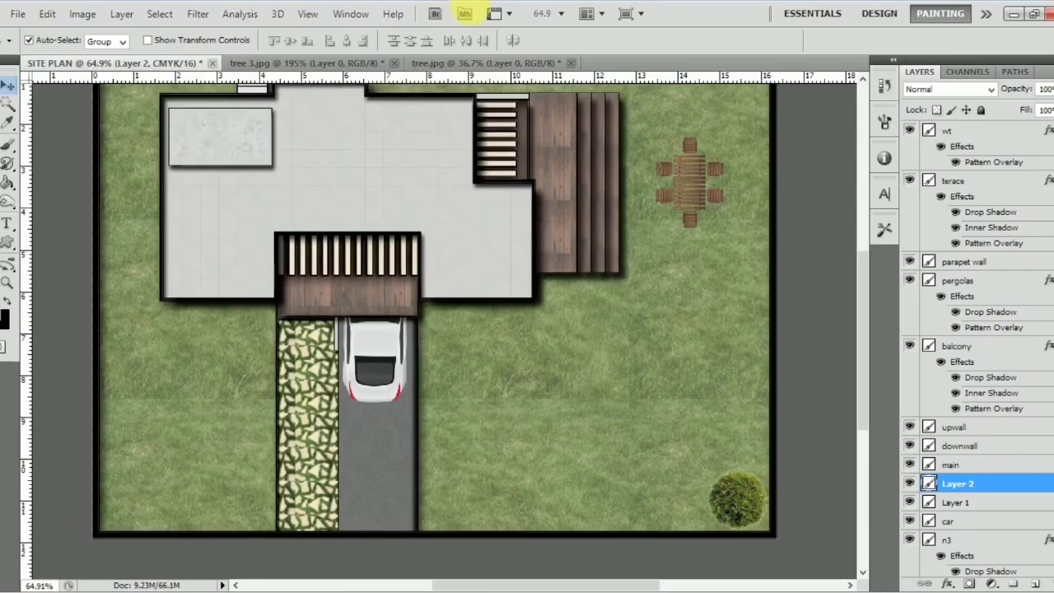
pyautogui.click(339, 66)
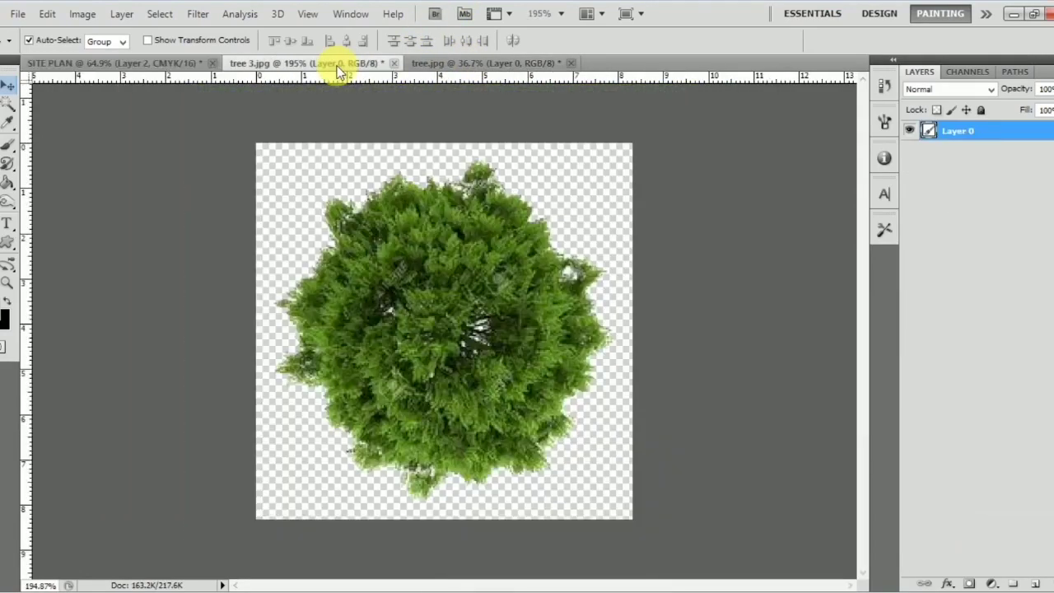
# Step: Drag the tree 3.jpg treetop onto the site plan, accepting the bit-depth warning
pyautogui.moveTo(405, 320); pyautogui.dragTo(468, 346)
pyautogui.moveTo(599, 429); pyautogui.dragTo(506, 287)
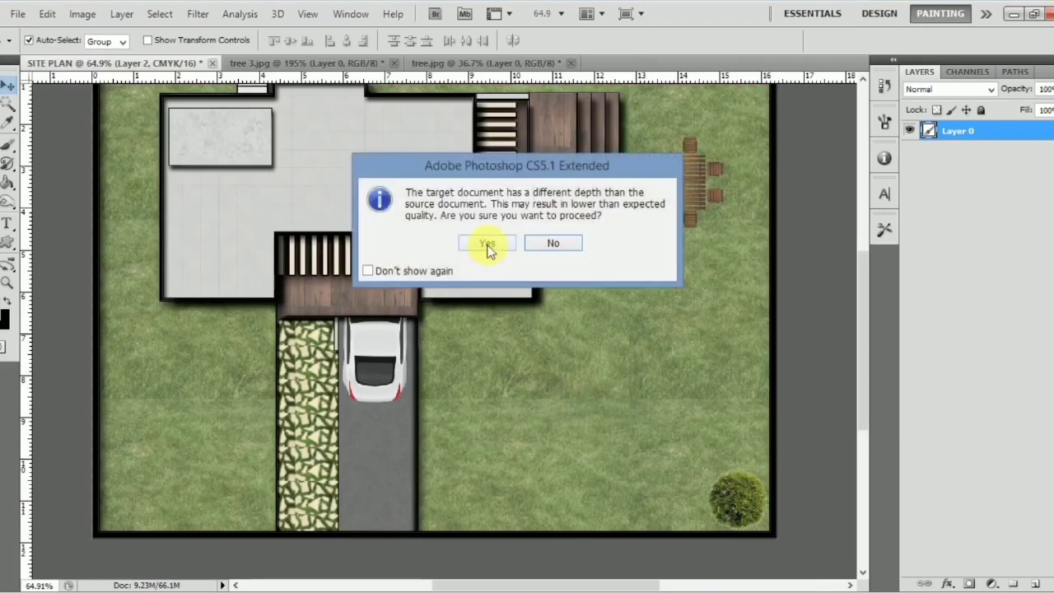
pyautogui.click(488, 248)
# Step: Scale the new tree to about 50% and duplicate the bottom shrub further up the right edge
pyautogui.hotkey('ctrl', 't')
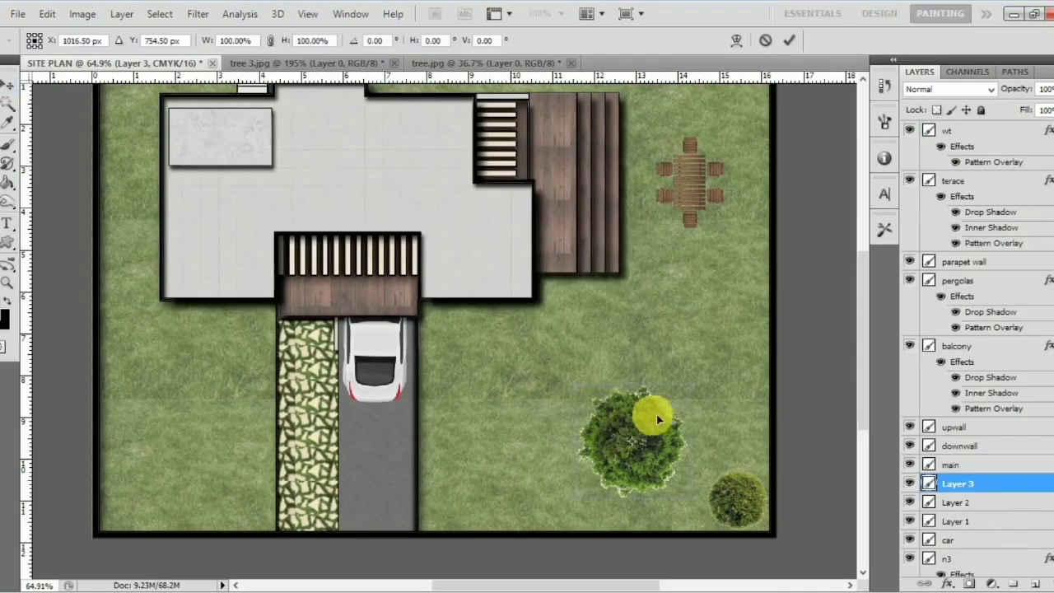
pyautogui.moveTo(688, 380); pyautogui.dragTo(732, 442)
pyautogui.press('Return')
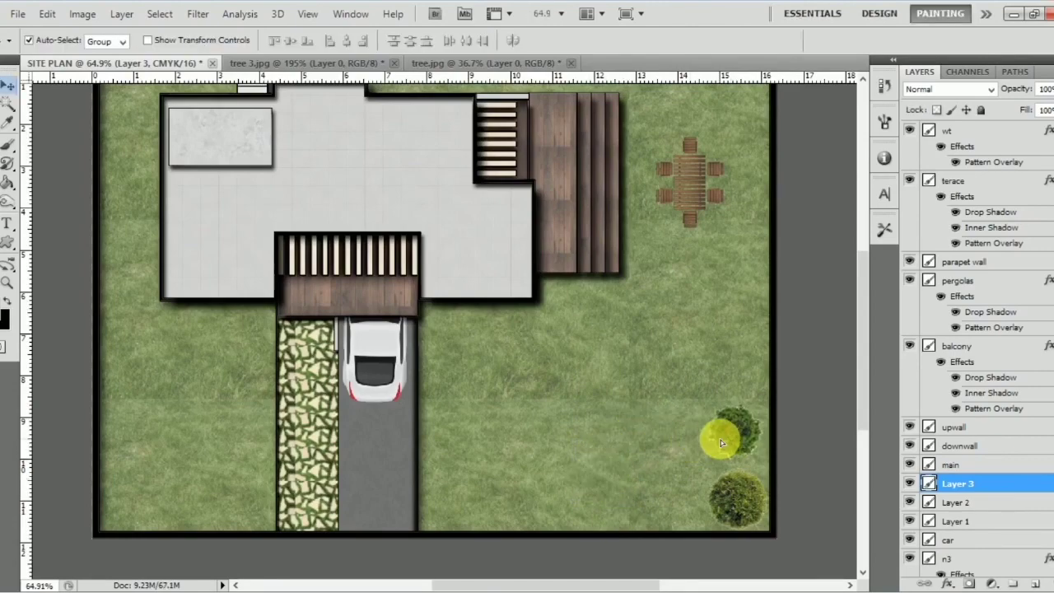
pyautogui.scroll(1, 737, 440)
pyautogui.scroll(-1, 737, 459)
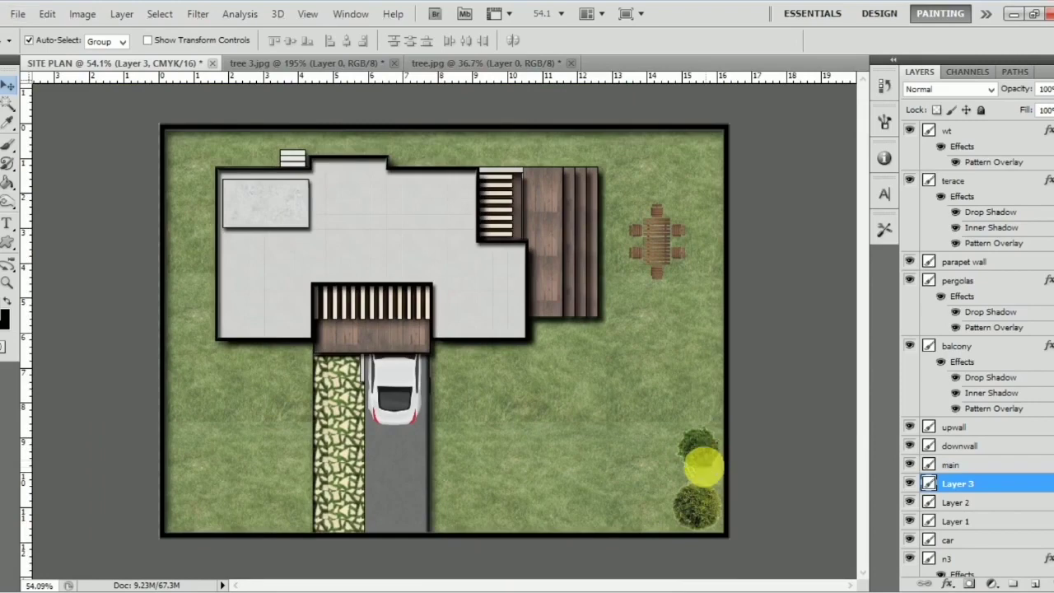
pyautogui.moveTo(688, 491); pyautogui.dragTo(683, 404)
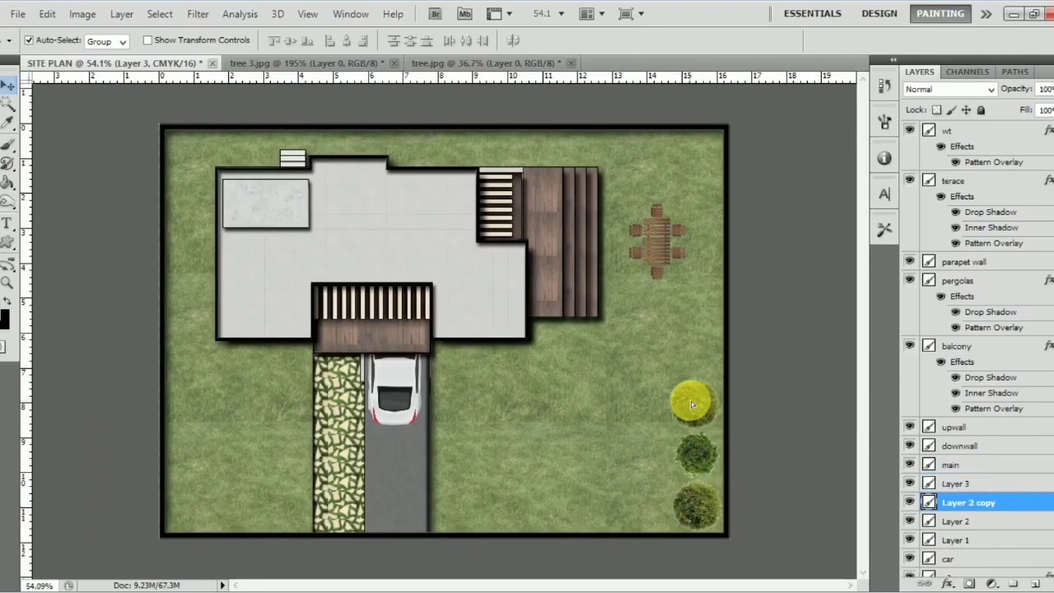
# Step: Duplicate and position tree copies up the lawn's right edge, reaching the top-right corner
pyautogui.moveTo(699, 431); pyautogui.dragTo(695, 412)
pyautogui.moveTo(693, 462); pyautogui.dragTo(699, 460)
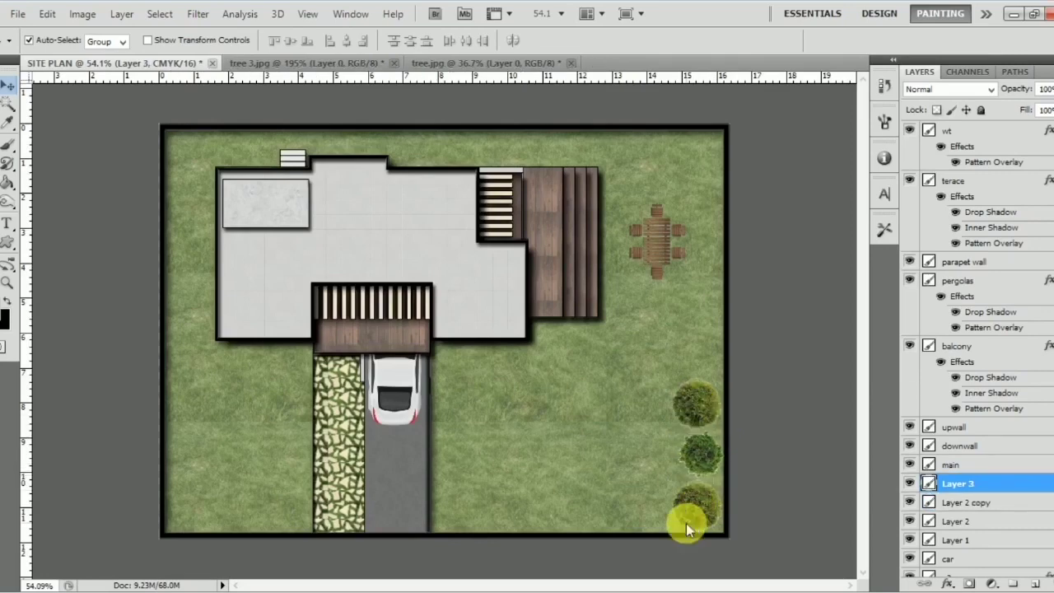
pyautogui.click(697, 508)
pyautogui.click(696, 403)
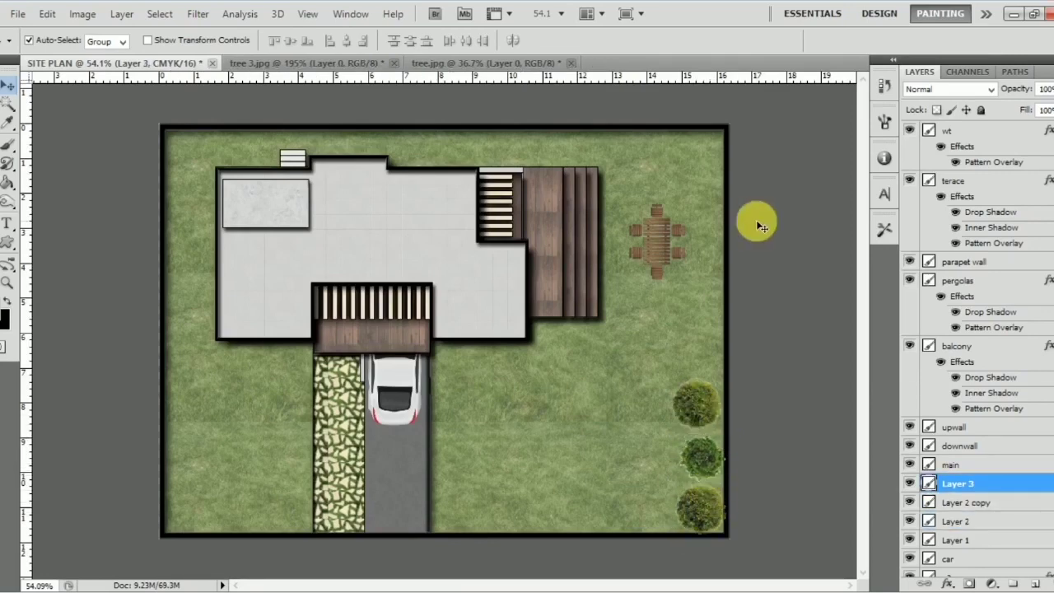
pyautogui.click(707, 423)
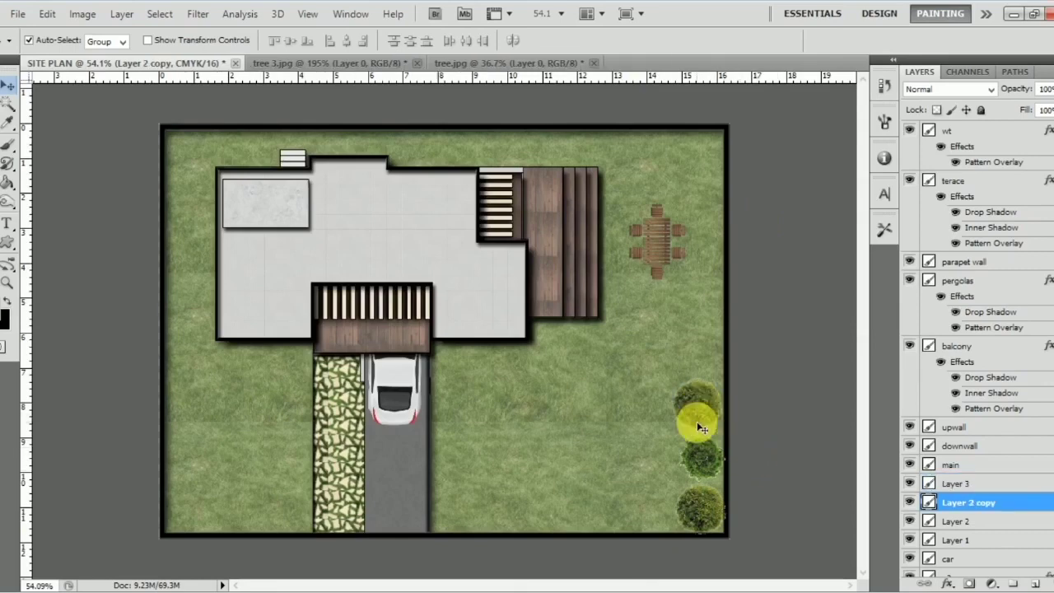
pyautogui.keyDown('shift'); pyautogui.click(710, 471); pyautogui.keyUp('shift')
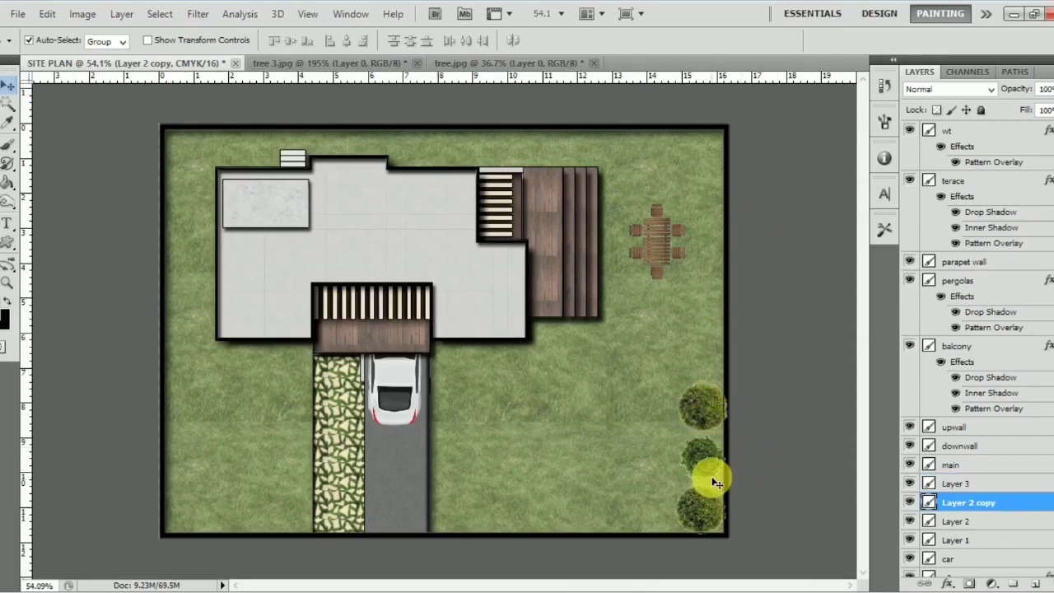
pyautogui.moveTo(698, 464); pyautogui.dragTo(701, 151)
pyautogui.click(716, 220)
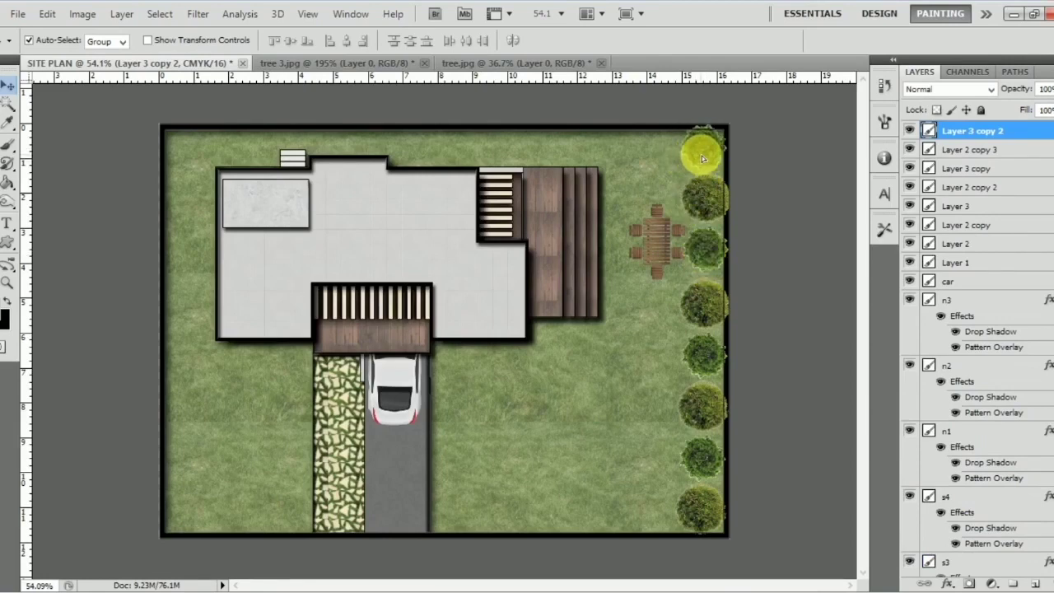
pyautogui.keyDown('alt'); pyautogui.click(713, 227); pyautogui.keyUp('alt')
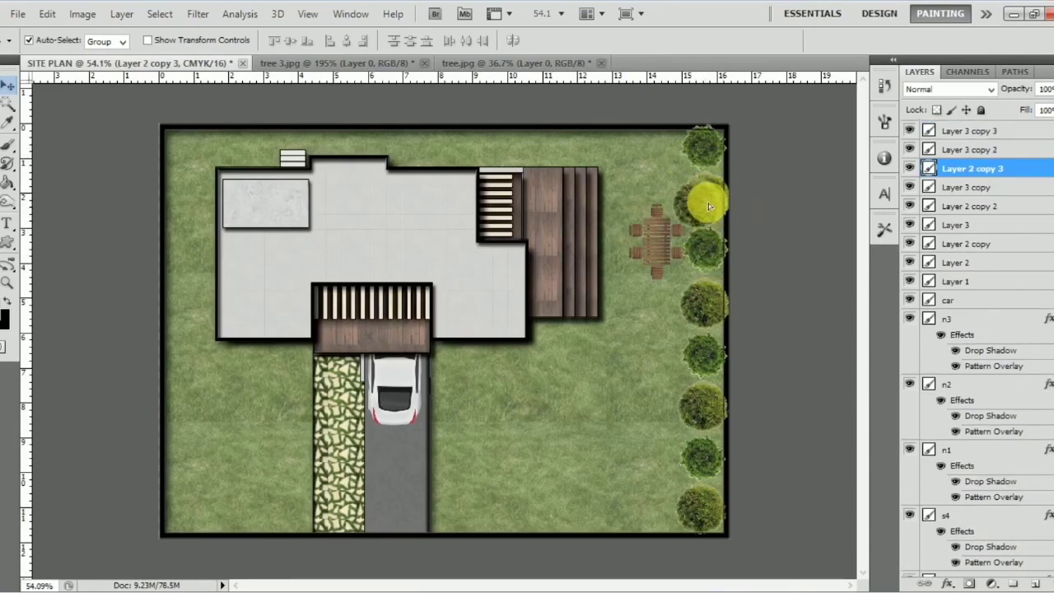
# Step: Shift-select the column of right-edge trees from top to bottom
pyautogui.click(693, 161)
pyautogui.keyDown('shift'); pyautogui.click(701, 202); pyautogui.keyUp('shift')
pyautogui.keyDown('shift'); pyautogui.click(708, 317); pyautogui.keyUp('shift')
pyautogui.keyDown('shift'); pyautogui.click(702, 348); pyautogui.keyUp('shift')
pyautogui.click(782, 362)
pyautogui.keyDown('shift'); pyautogui.click(705, 455); pyautogui.keyUp('shift')
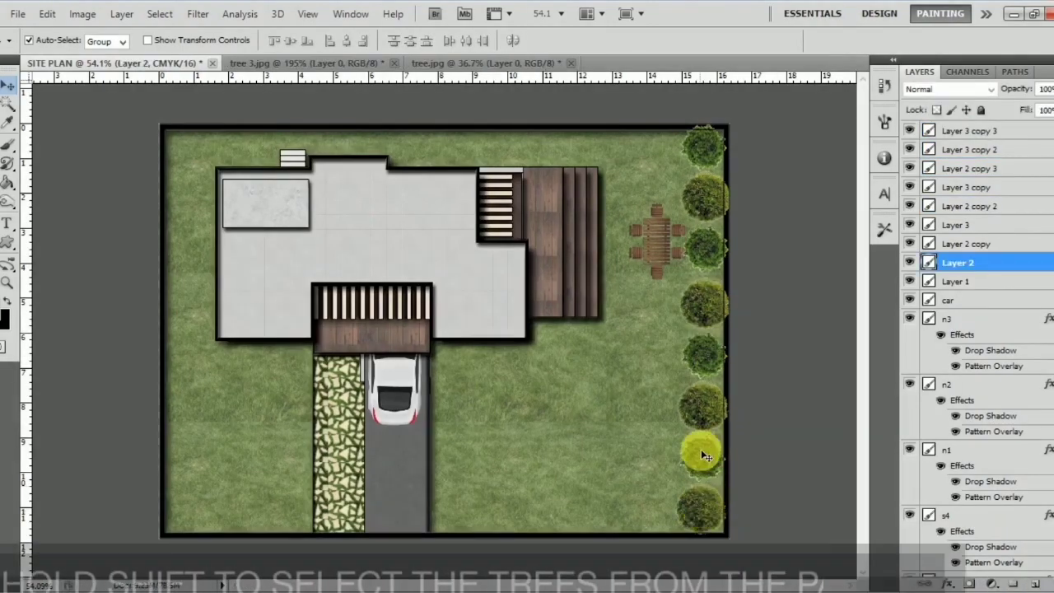
pyautogui.keyDown('shift'); pyautogui.click(702, 397); pyautogui.keyUp('shift')
pyautogui.keyDown('shift'); pyautogui.click(699, 348); pyautogui.keyUp('shift')
pyautogui.keyDown('shift'); pyautogui.click(703, 307); pyautogui.keyUp('shift')
pyautogui.keyDown('shift'); pyautogui.click(706, 243); pyautogui.keyUp('shift')
# Step: Finish selecting the eight right-edge trees and copy them to the lawn's left edge
pyautogui.keyDown('shift'); pyautogui.click(704, 201); pyautogui.keyUp('shift')
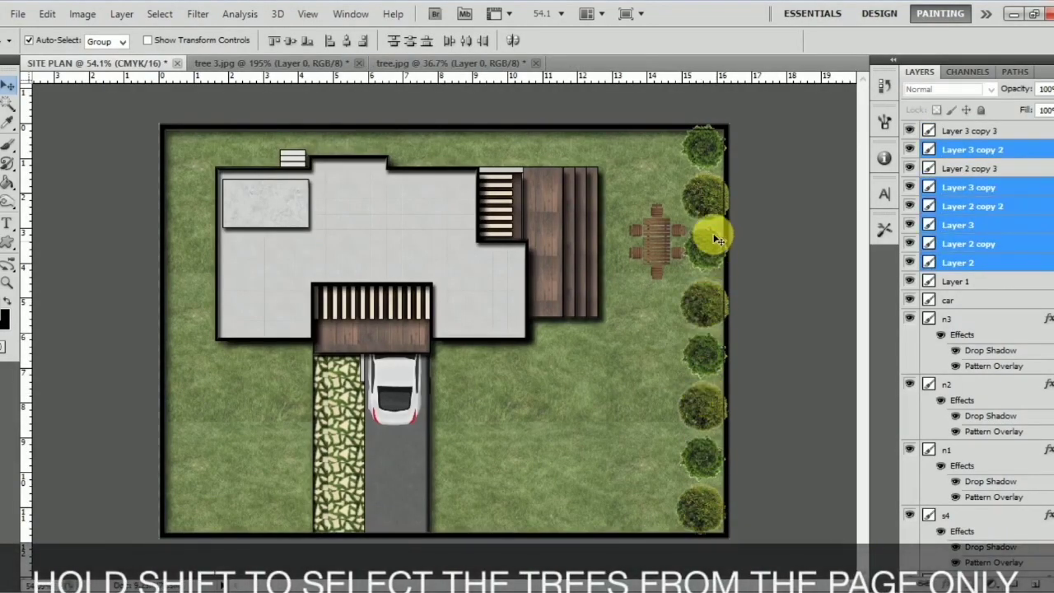
pyautogui.keyDown('shift'); pyautogui.click(703, 154); pyautogui.keyUp('shift')
pyautogui.keyDown('shift'); pyautogui.click(708, 151); pyautogui.keyUp('shift')
pyautogui.moveTo(707, 152); pyautogui.dragTo(190, 153)
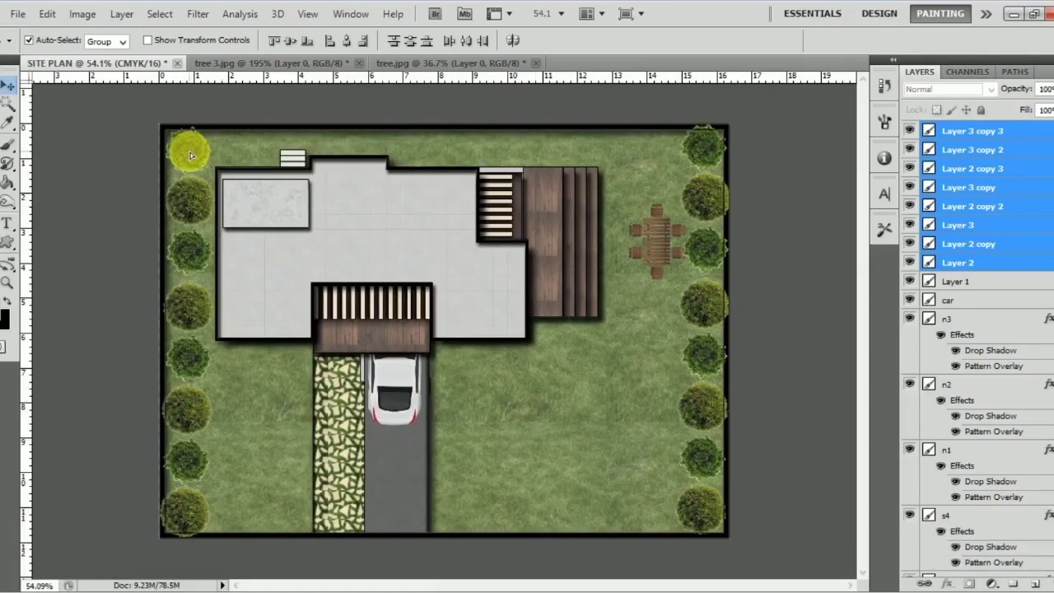
# Step: Copy single trees into a row along the lawn's top edge
pyautogui.scroll(-1, 412, 337)
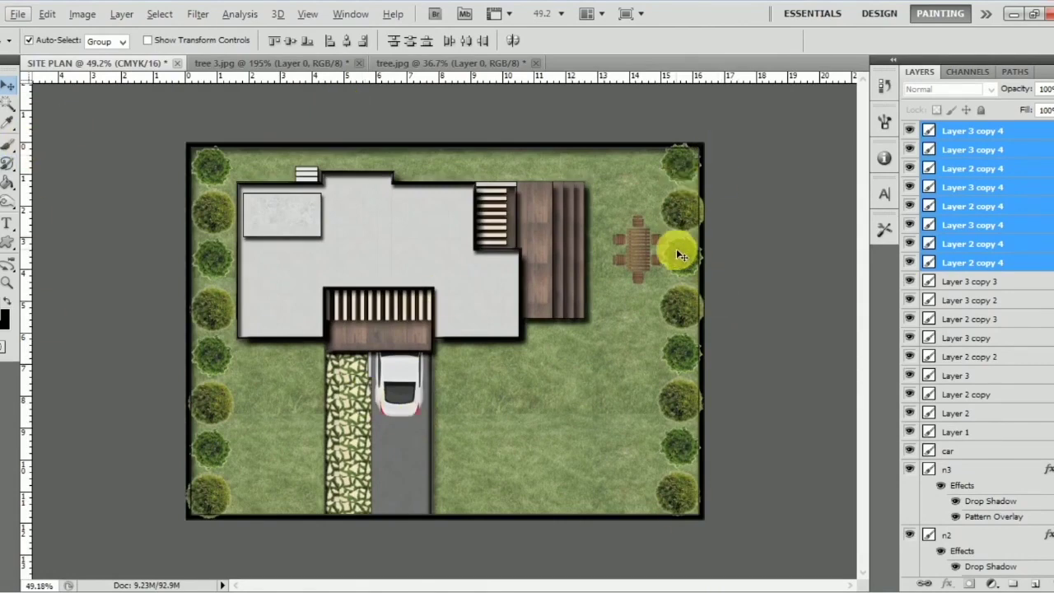
pyautogui.click(678, 215)
pyautogui.moveTo(620, 191); pyautogui.dragTo(626, 155)
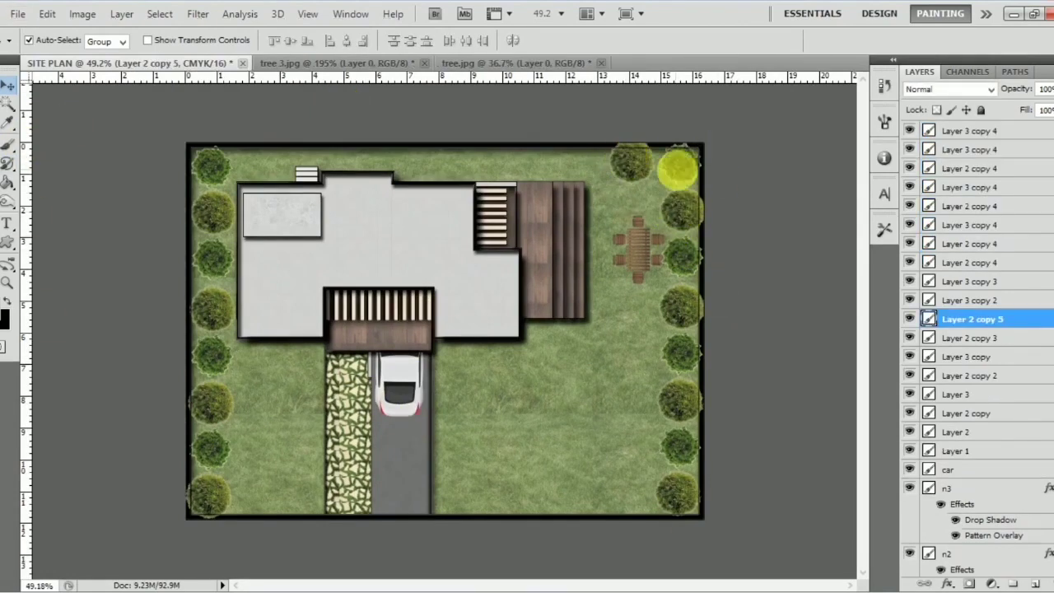
pyautogui.moveTo(194, 219); pyautogui.dragTo(337, 148)
pyautogui.moveTo(216, 204); pyautogui.dragTo(381, 150)
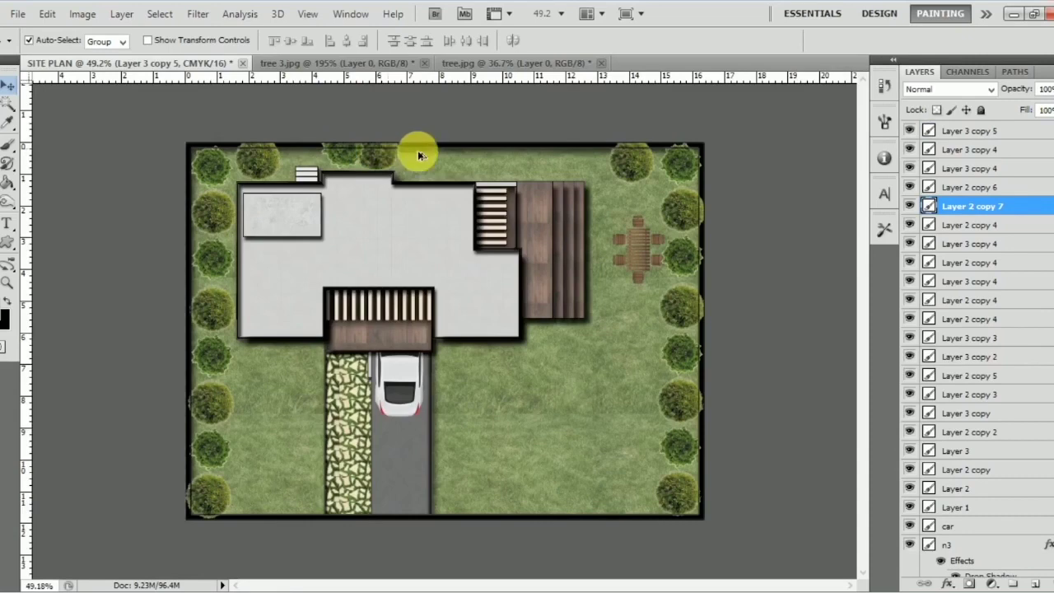
pyautogui.moveTo(692, 170); pyautogui.dragTo(594, 159)
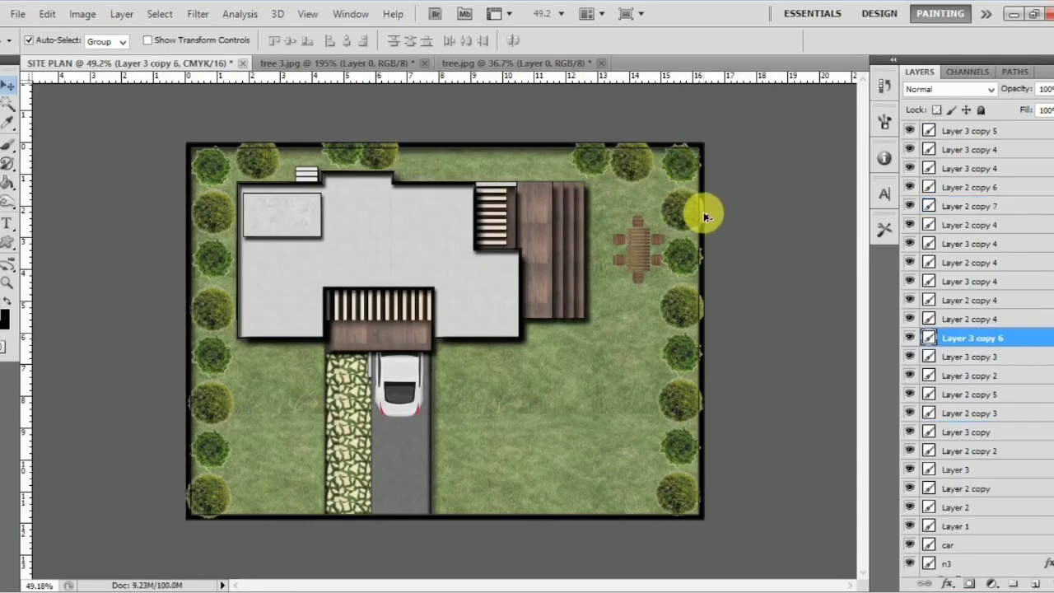
pyautogui.moveTo(681, 216); pyautogui.dragTo(519, 167)
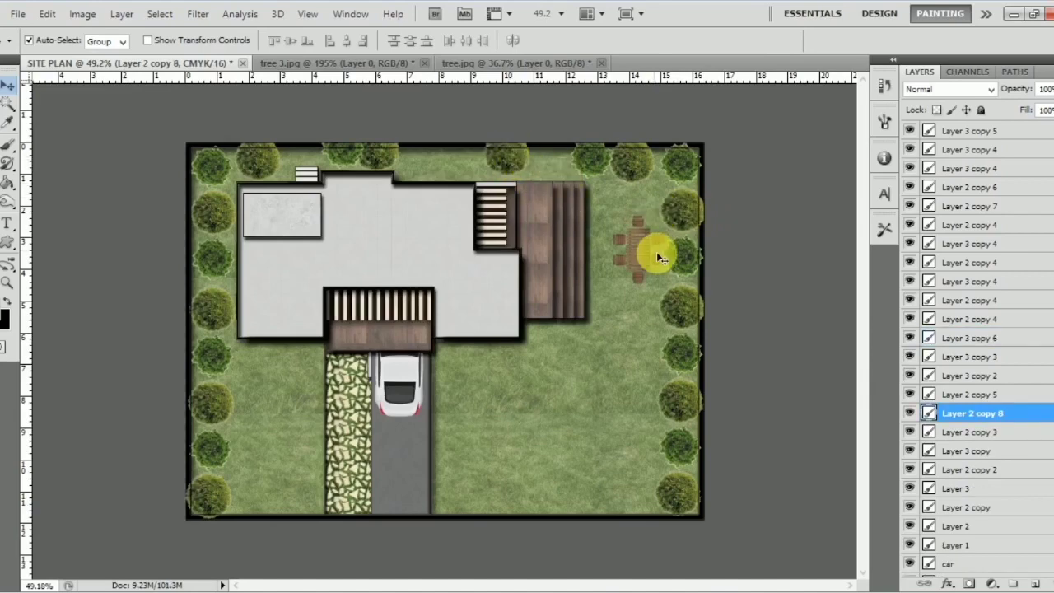
# Step: Copy two trees onto the lower-right lawn to start a cluster
pyautogui.moveTo(690, 255); pyautogui.dragTo(585, 423)
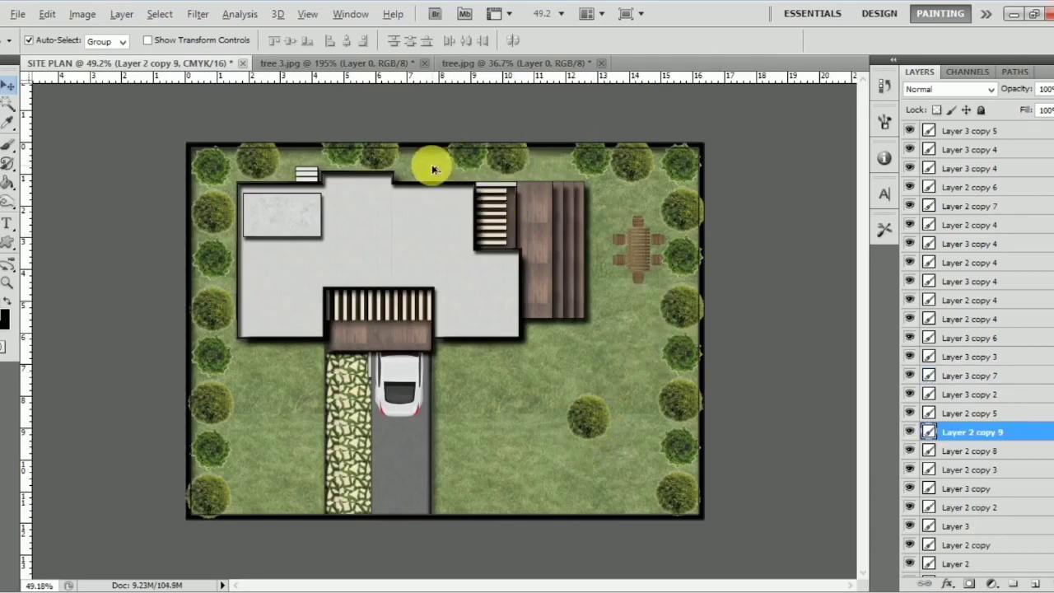
pyautogui.moveTo(447, 158); pyautogui.dragTo(560, 414)
pyautogui.moveTo(565, 467)
pyautogui.mouseDown()
pyautogui.moveTo(565, 400)
pyautogui.moveTo(609, 417)
pyautogui.moveTo(580, 467)
pyautogui.mouseUp()
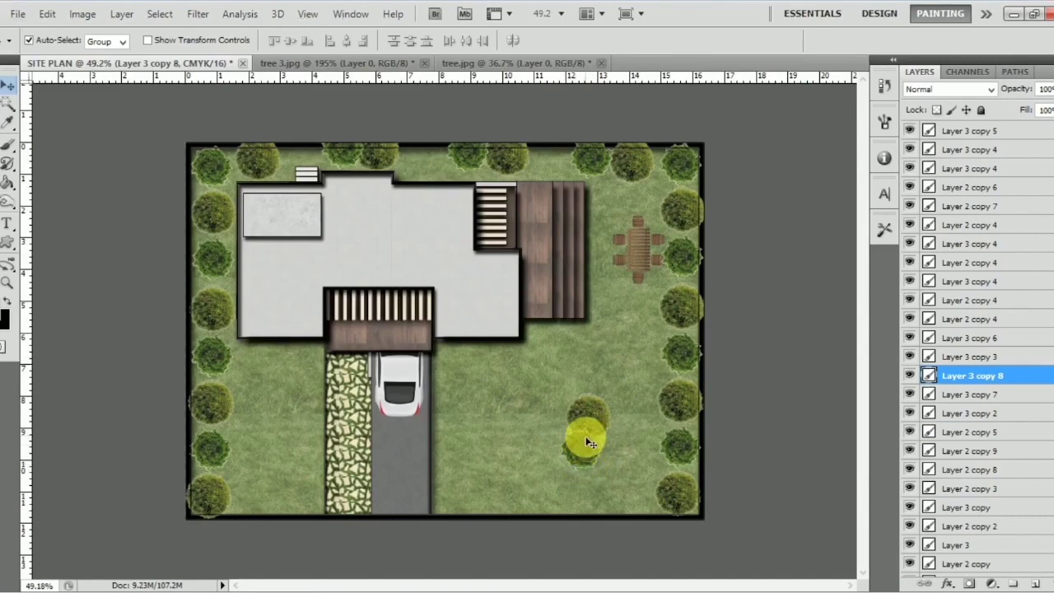
# Step: Scale the new tree copy down to about 63% with Free Transform
pyautogui.hotkey('ctrl', 't')
pyautogui.moveTo(568, 471); pyautogui.dragTo(584, 452)
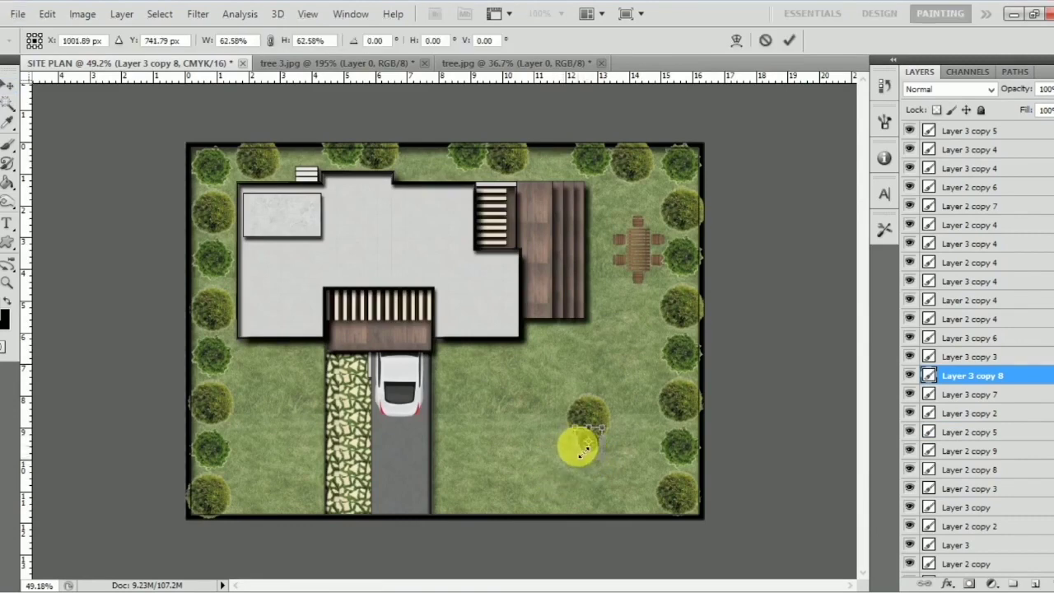
pyautogui.press('Return')
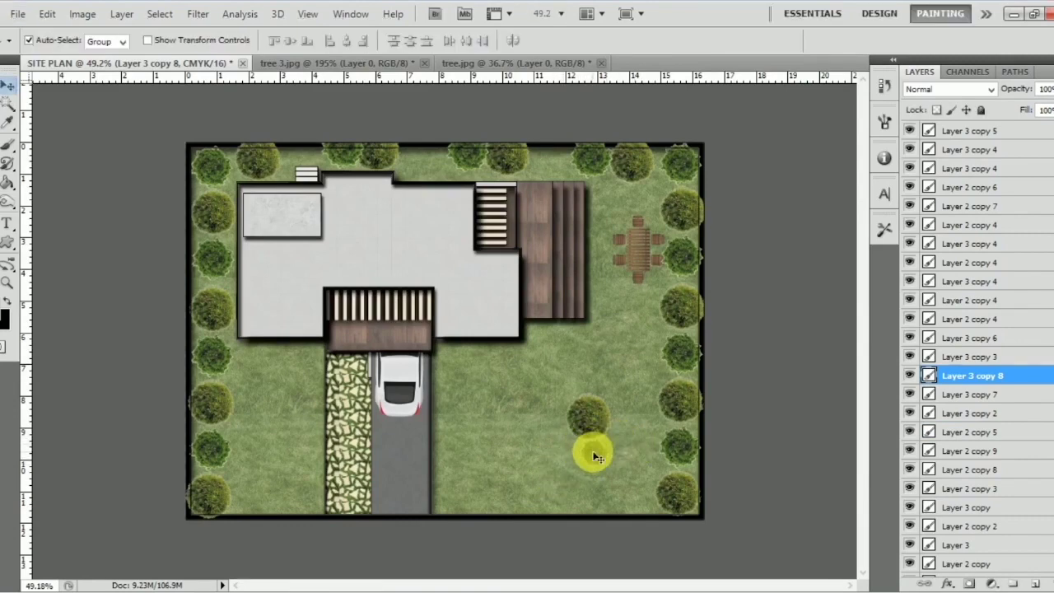
# Step: Duplicate the small tree around the larger one to form a four-plant cluster
pyautogui.moveTo(555, 445); pyautogui.dragTo(585, 379)
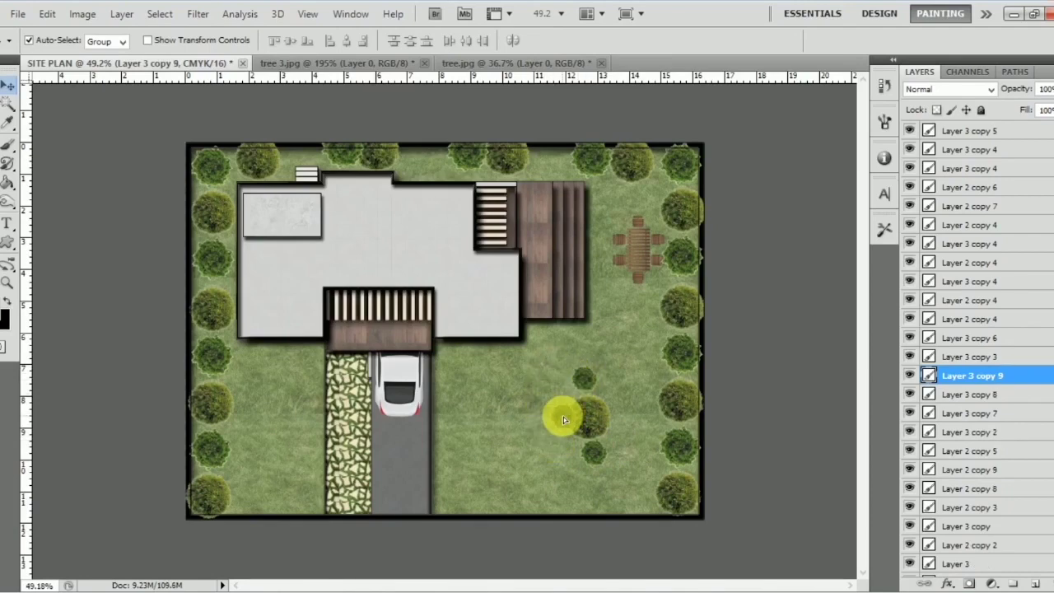
pyautogui.moveTo(556, 427); pyautogui.dragTo(557, 397)
pyautogui.moveTo(594, 452); pyautogui.dragTo(571, 449)
pyautogui.scroll(-1, 553, 386)
pyautogui.scroll(2, 370, 301)
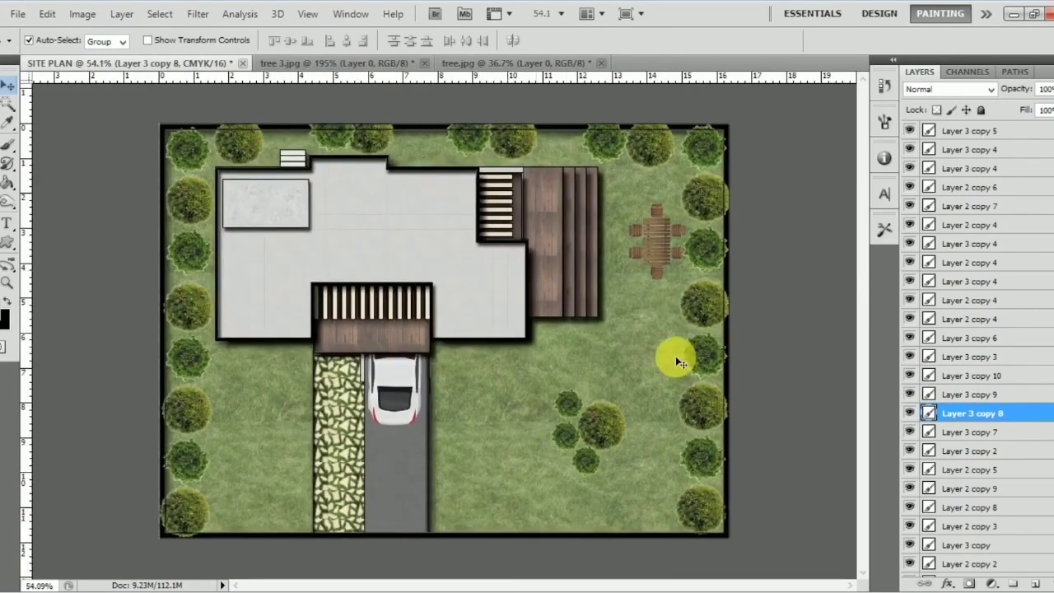
pyautogui.scroll(-1, 440, 345)
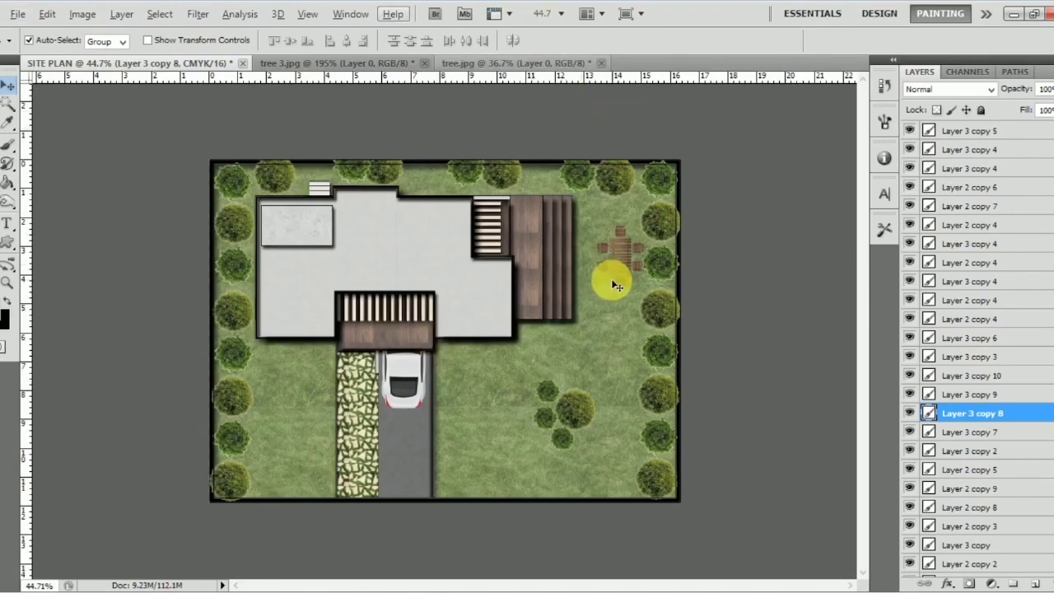
# Step: Undo the accidental grass shift and select tree layers Layer 1 through Layer 3 copy 5
pyautogui.moveTo(625, 284); pyautogui.dragTo(622, 289)
pyautogui.hotkey('ctrl', 'z')
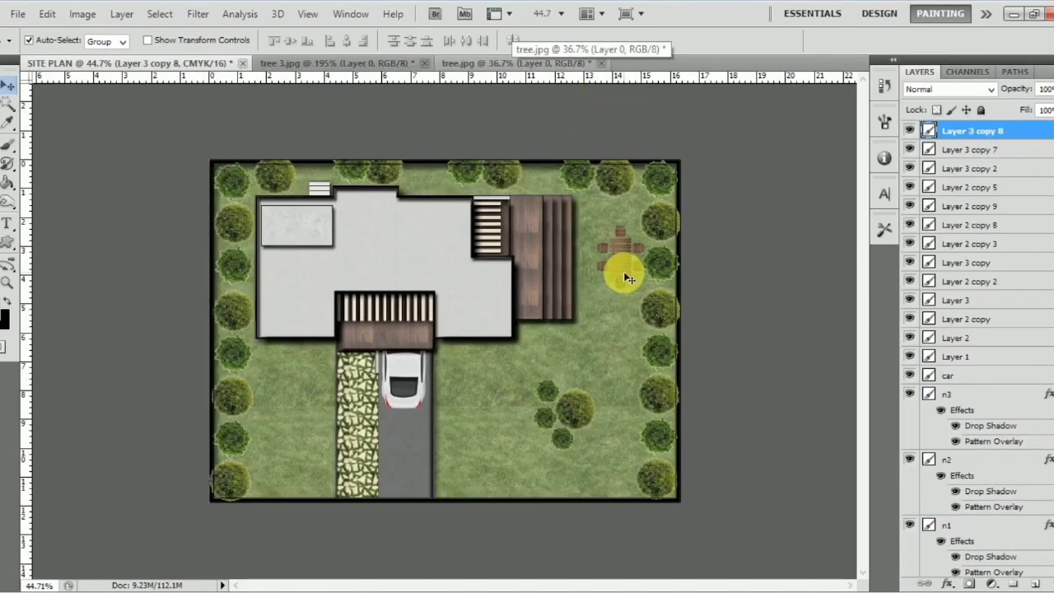
pyautogui.click(622, 276)
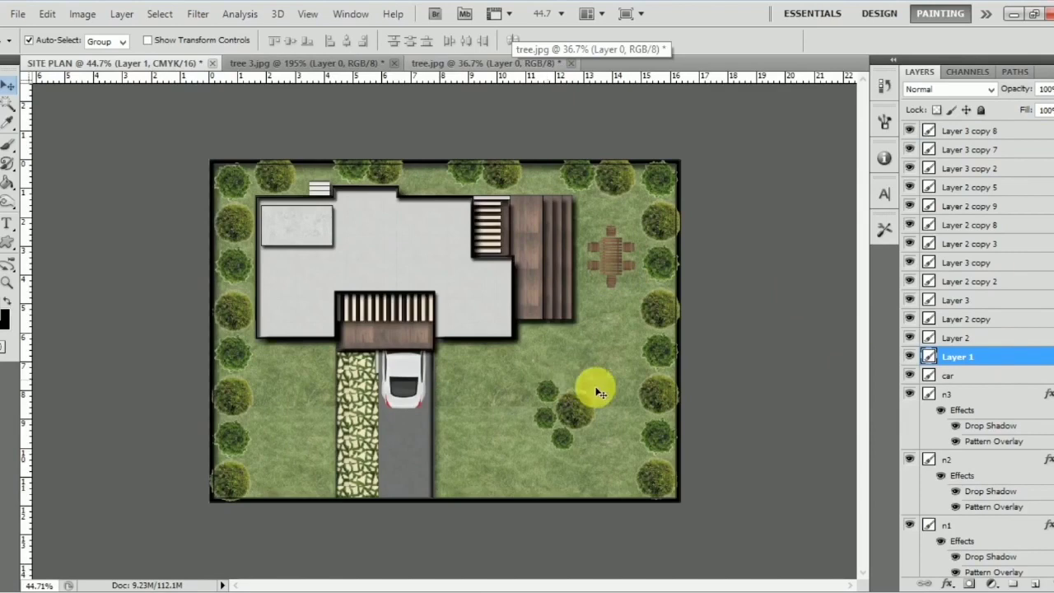
pyautogui.scroll(5, 1019, 418)
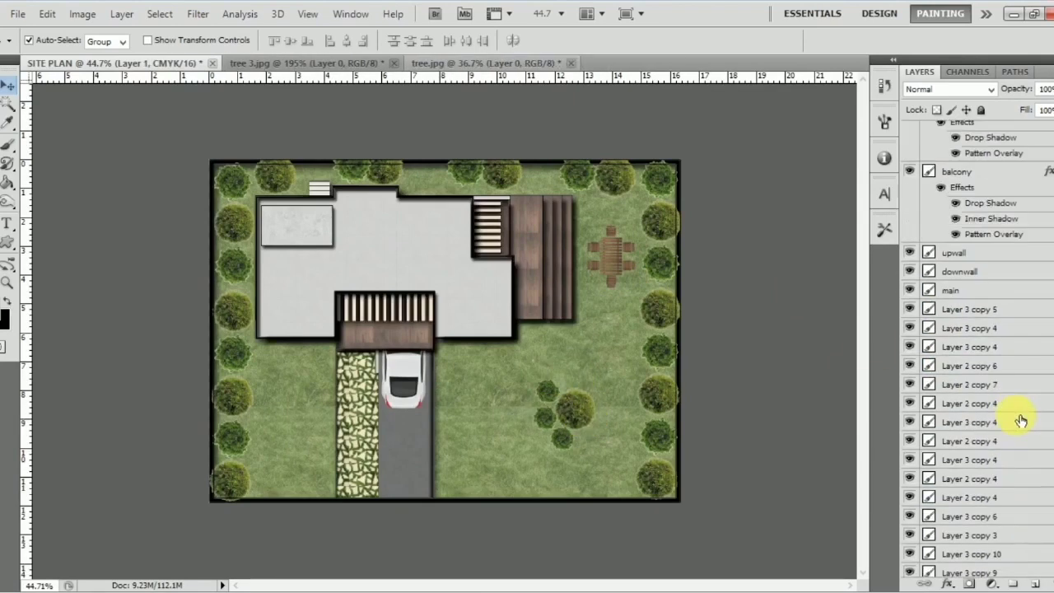
pyautogui.keyDown('shift'); pyautogui.click(1035, 311); pyautogui.keyUp('shift')
# Step: Merge the selected tree layers and drag the merged layer up above terace
pyautogui.rightClick(1037, 312)
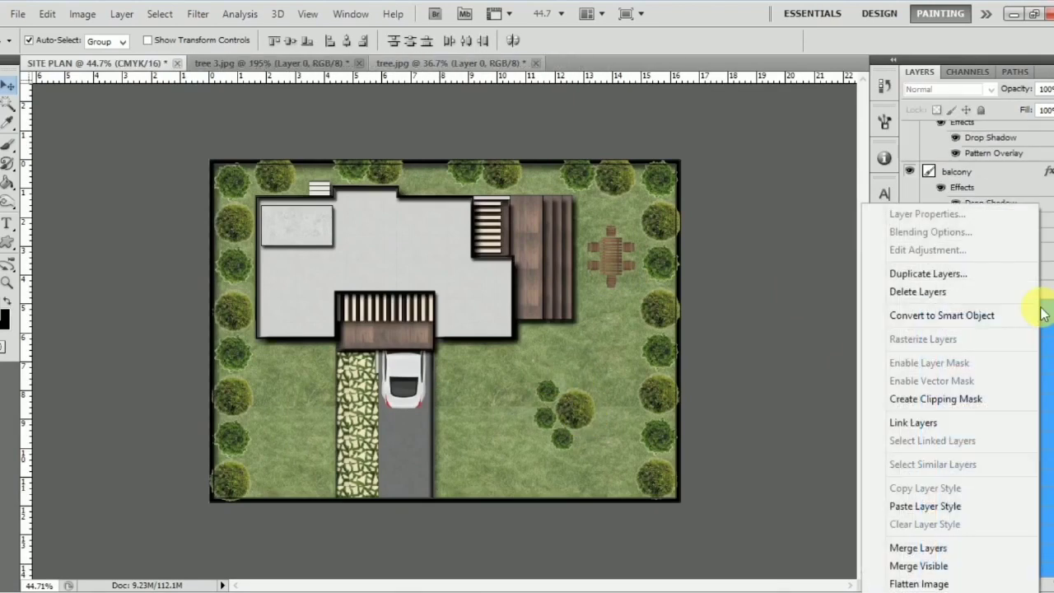
pyautogui.click(996, 548)
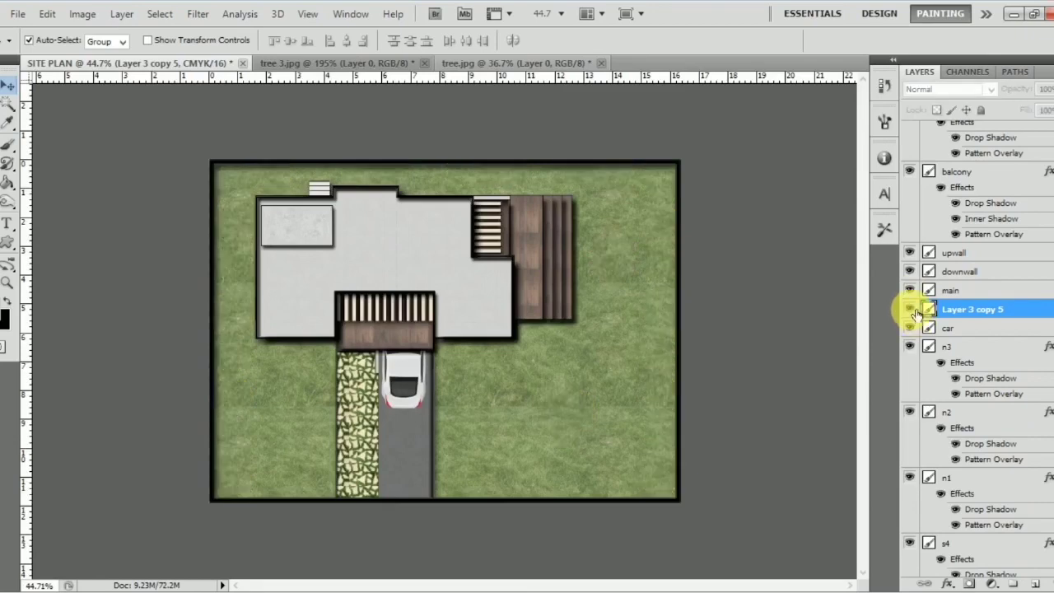
pyautogui.moveTo(1045, 309); pyautogui.dragTo(1036, 171)
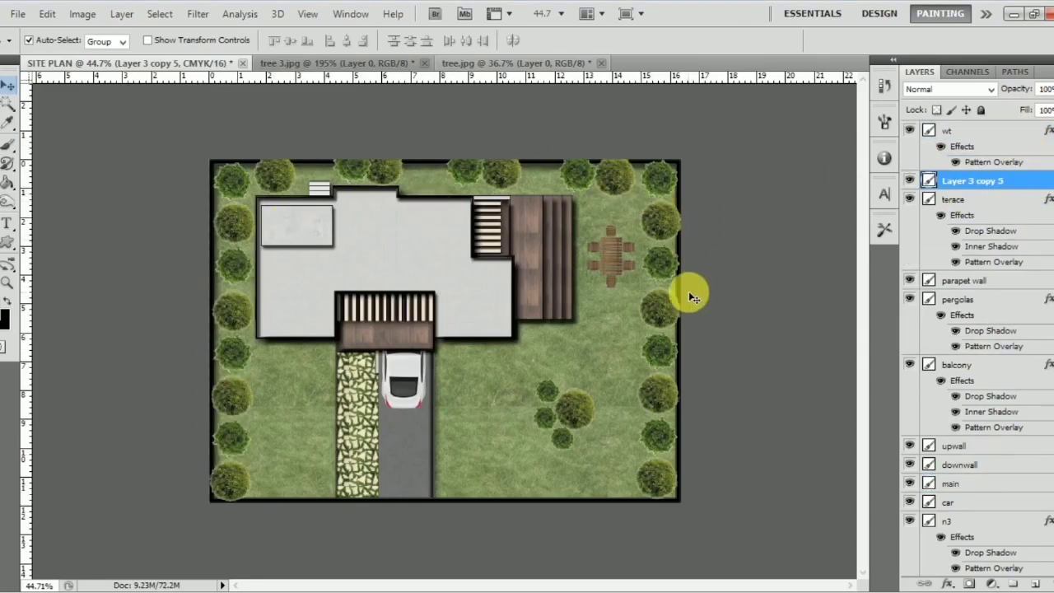
pyautogui.doubleClick(1025, 183)
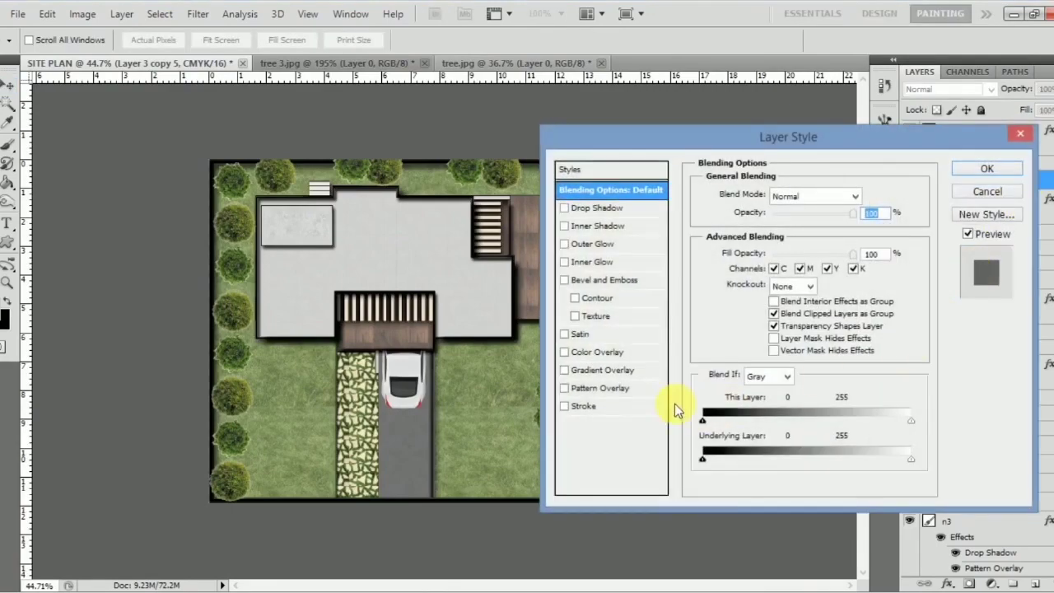
pyautogui.click(641, 211)
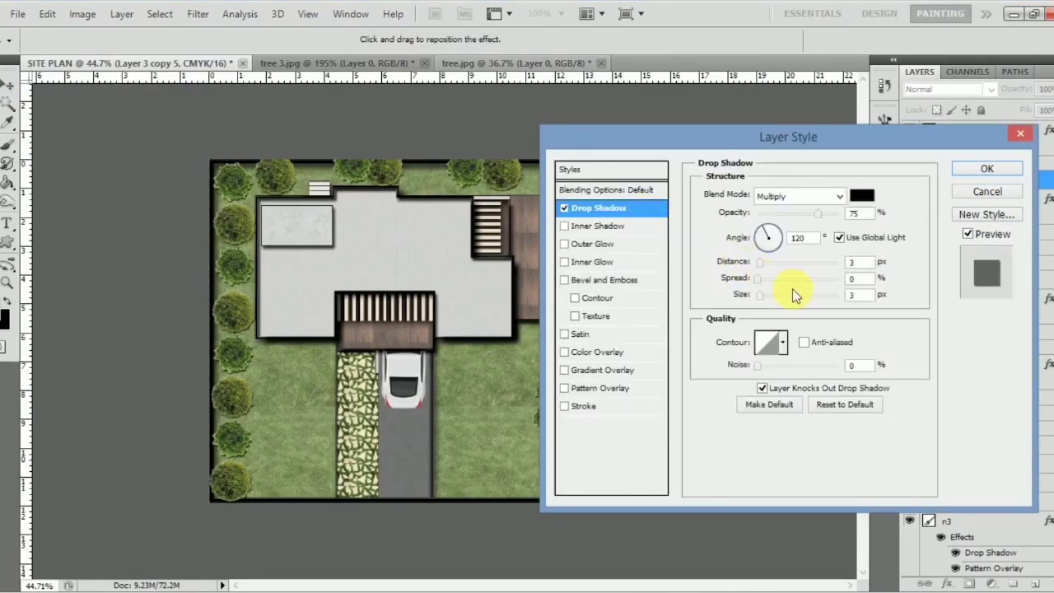
pyautogui.click(988, 169)
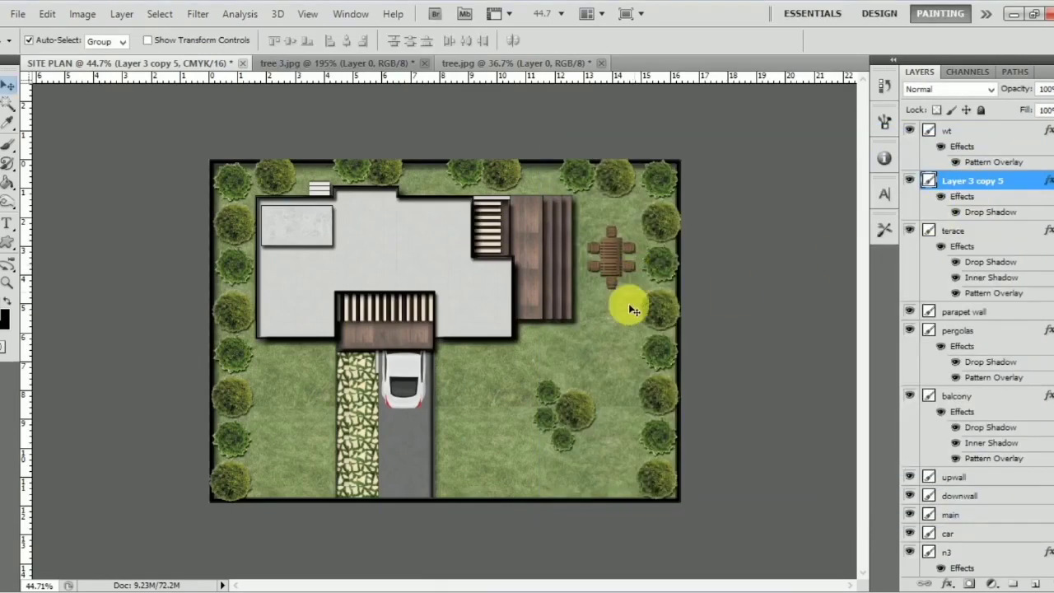
pyautogui.rightClick(1021, 185)
pyautogui.click(985, 473)
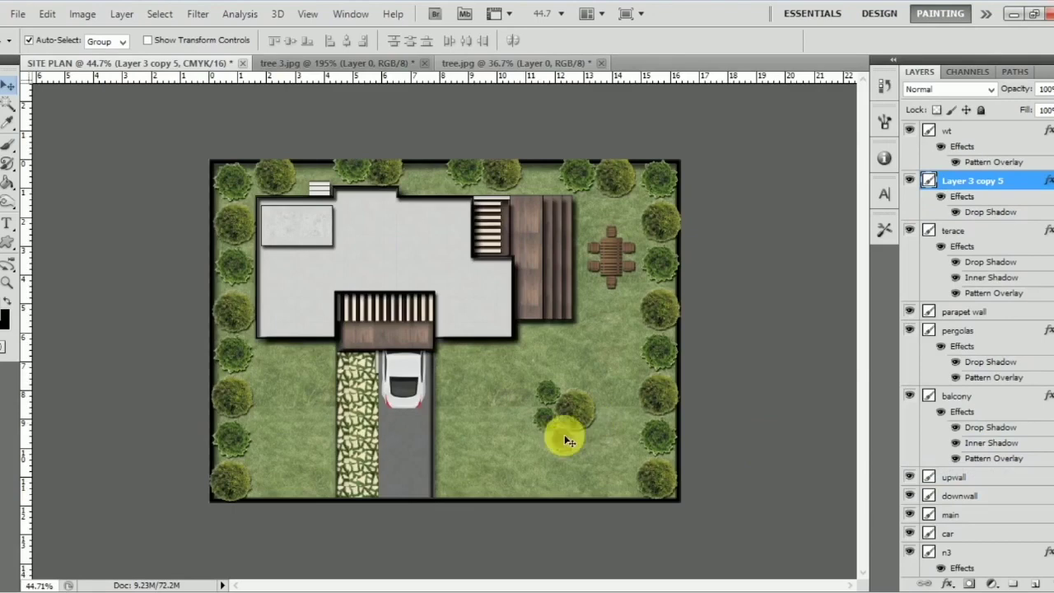
pyautogui.click(402, 385)
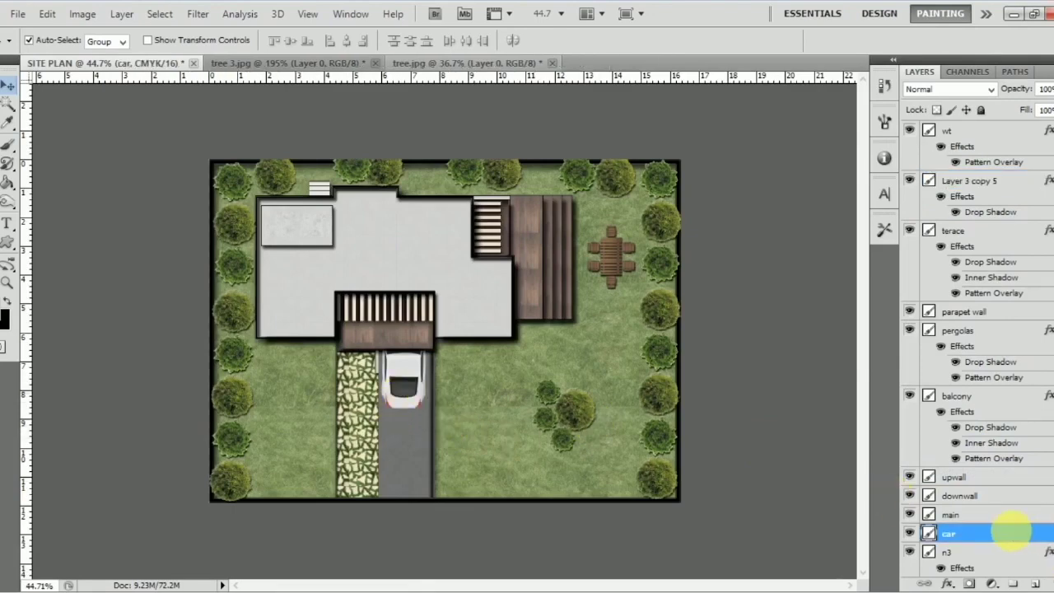
pyautogui.rightClick(1039, 535)
pyautogui.click(1004, 442)
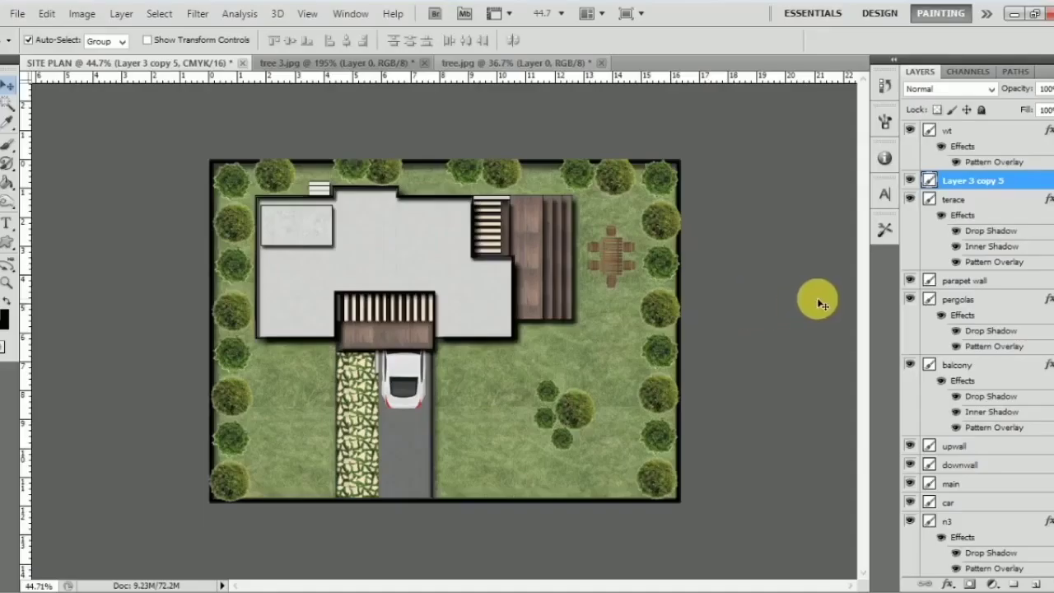
# Step: Add a Drop Shadow layer style to the merged tree layer Layer 3 copy 5
pyautogui.doubleClick(1028, 182)
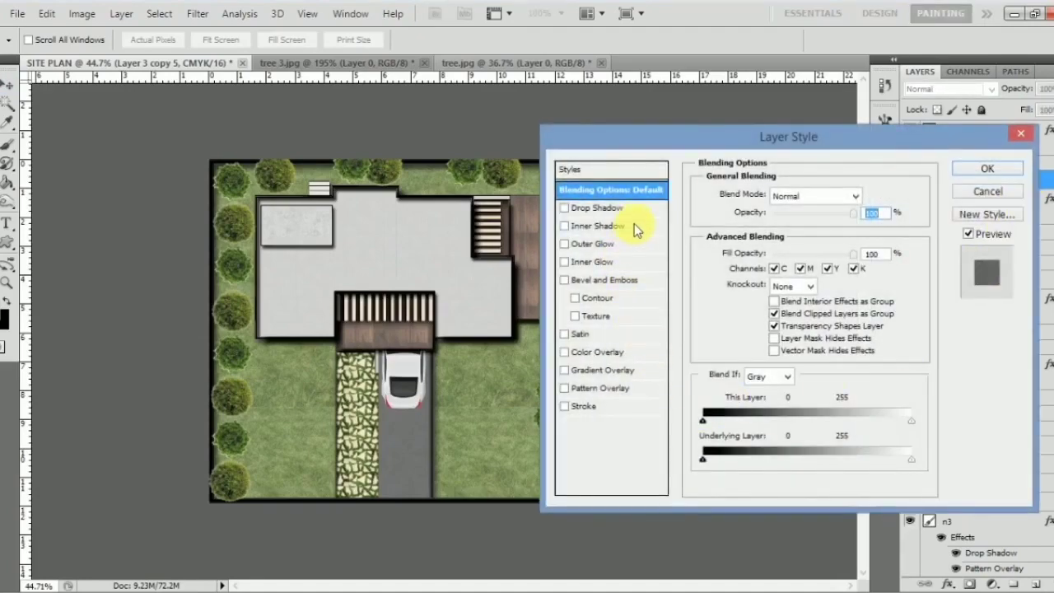
pyautogui.click(609, 208)
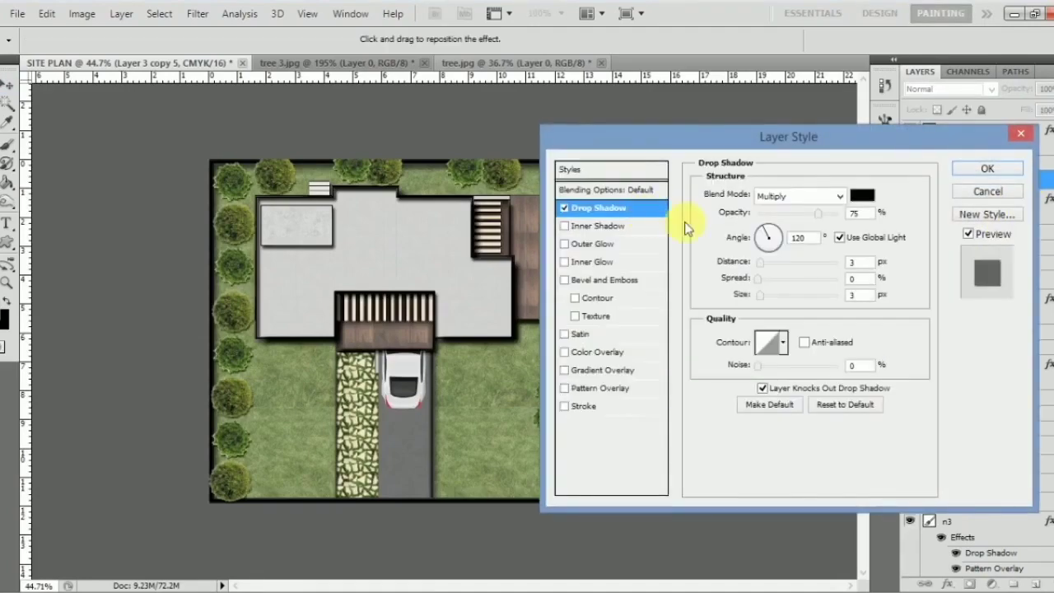
pyautogui.click(991, 169)
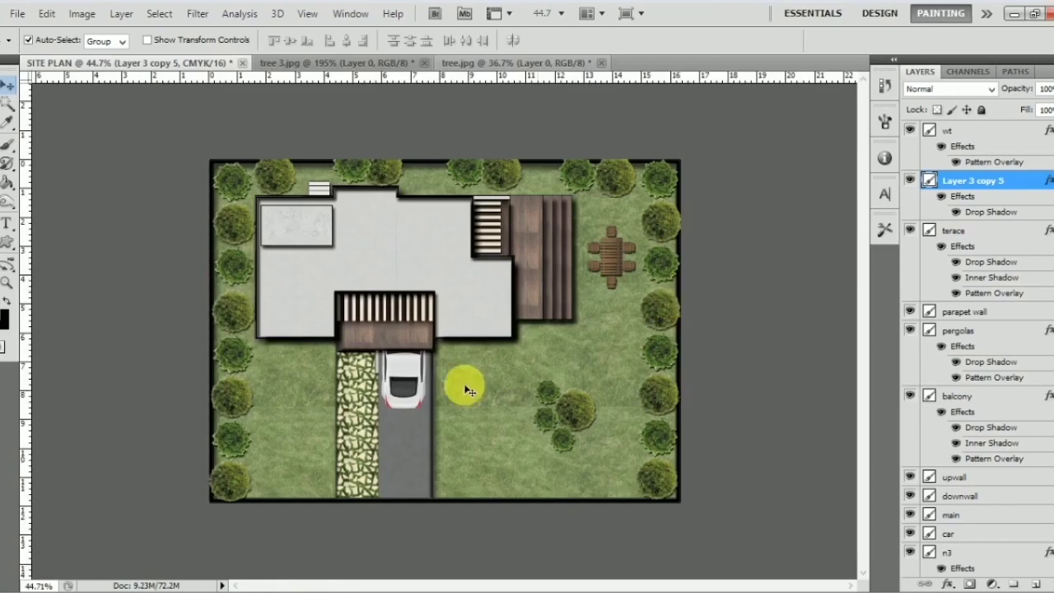
# Step: Copy the trees' layer style and paste it onto the car layer
pyautogui.rightClick(1020, 184)
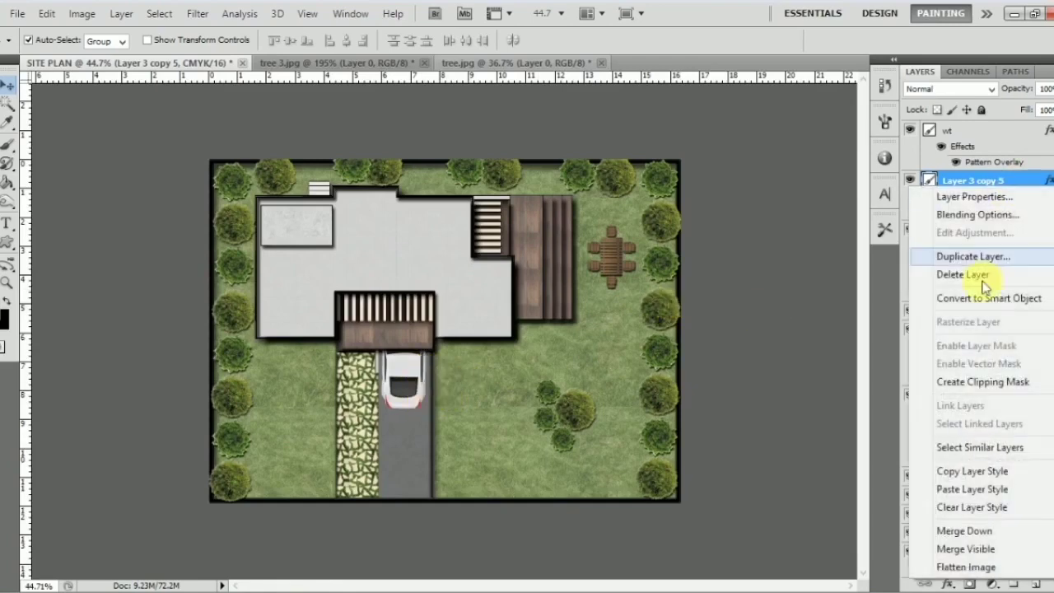
pyautogui.click(989, 473)
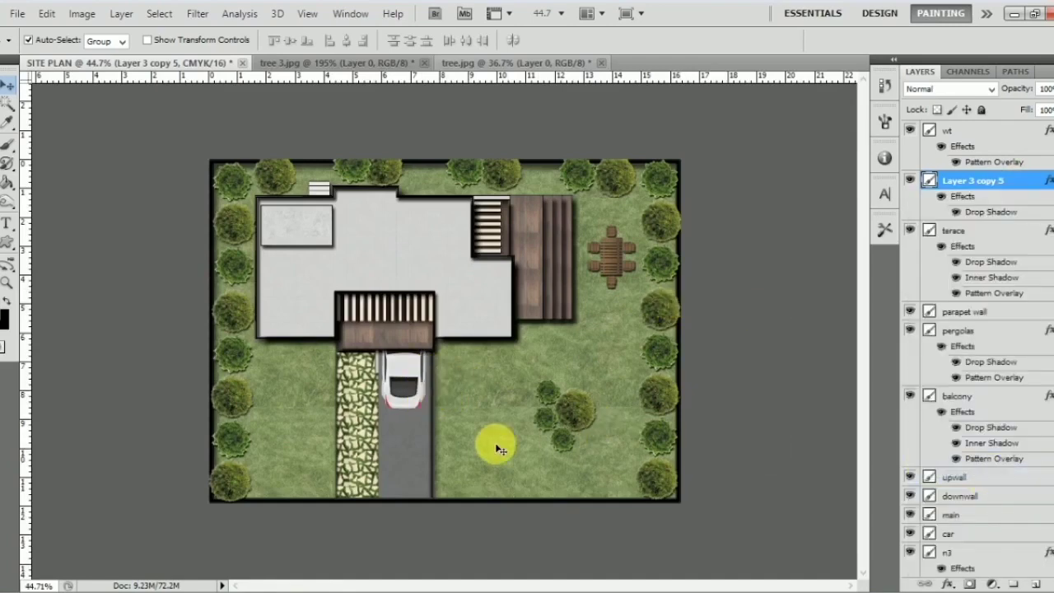
pyautogui.click(401, 408)
pyautogui.rightClick(1006, 535)
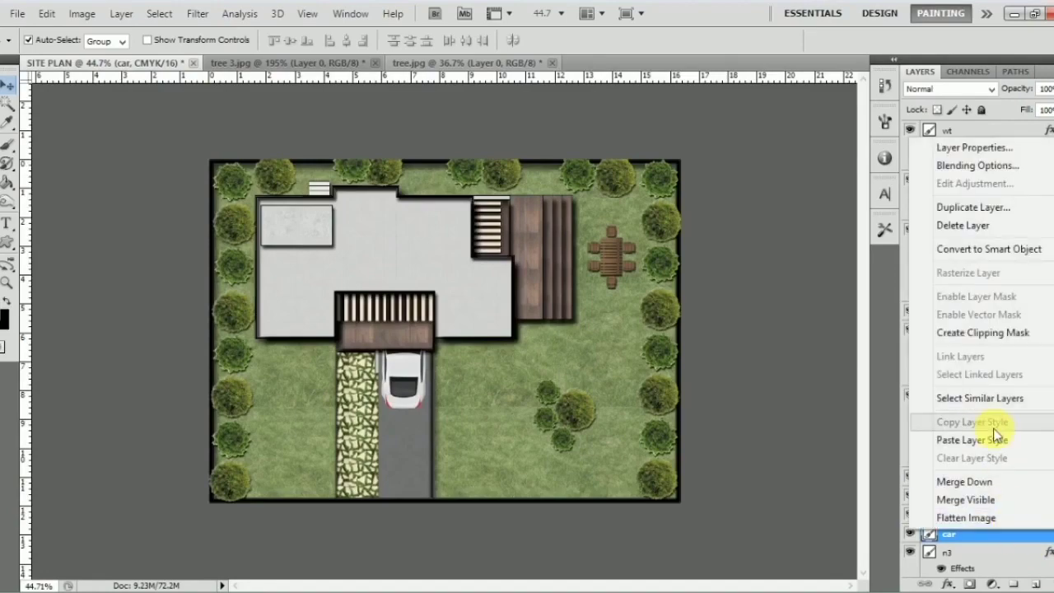
pyautogui.click(1001, 442)
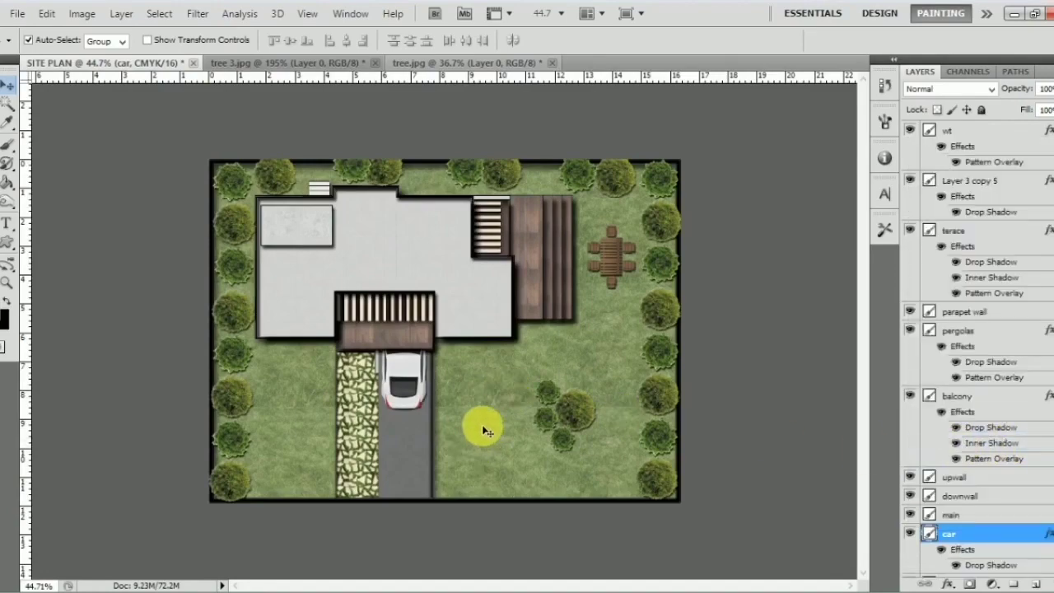